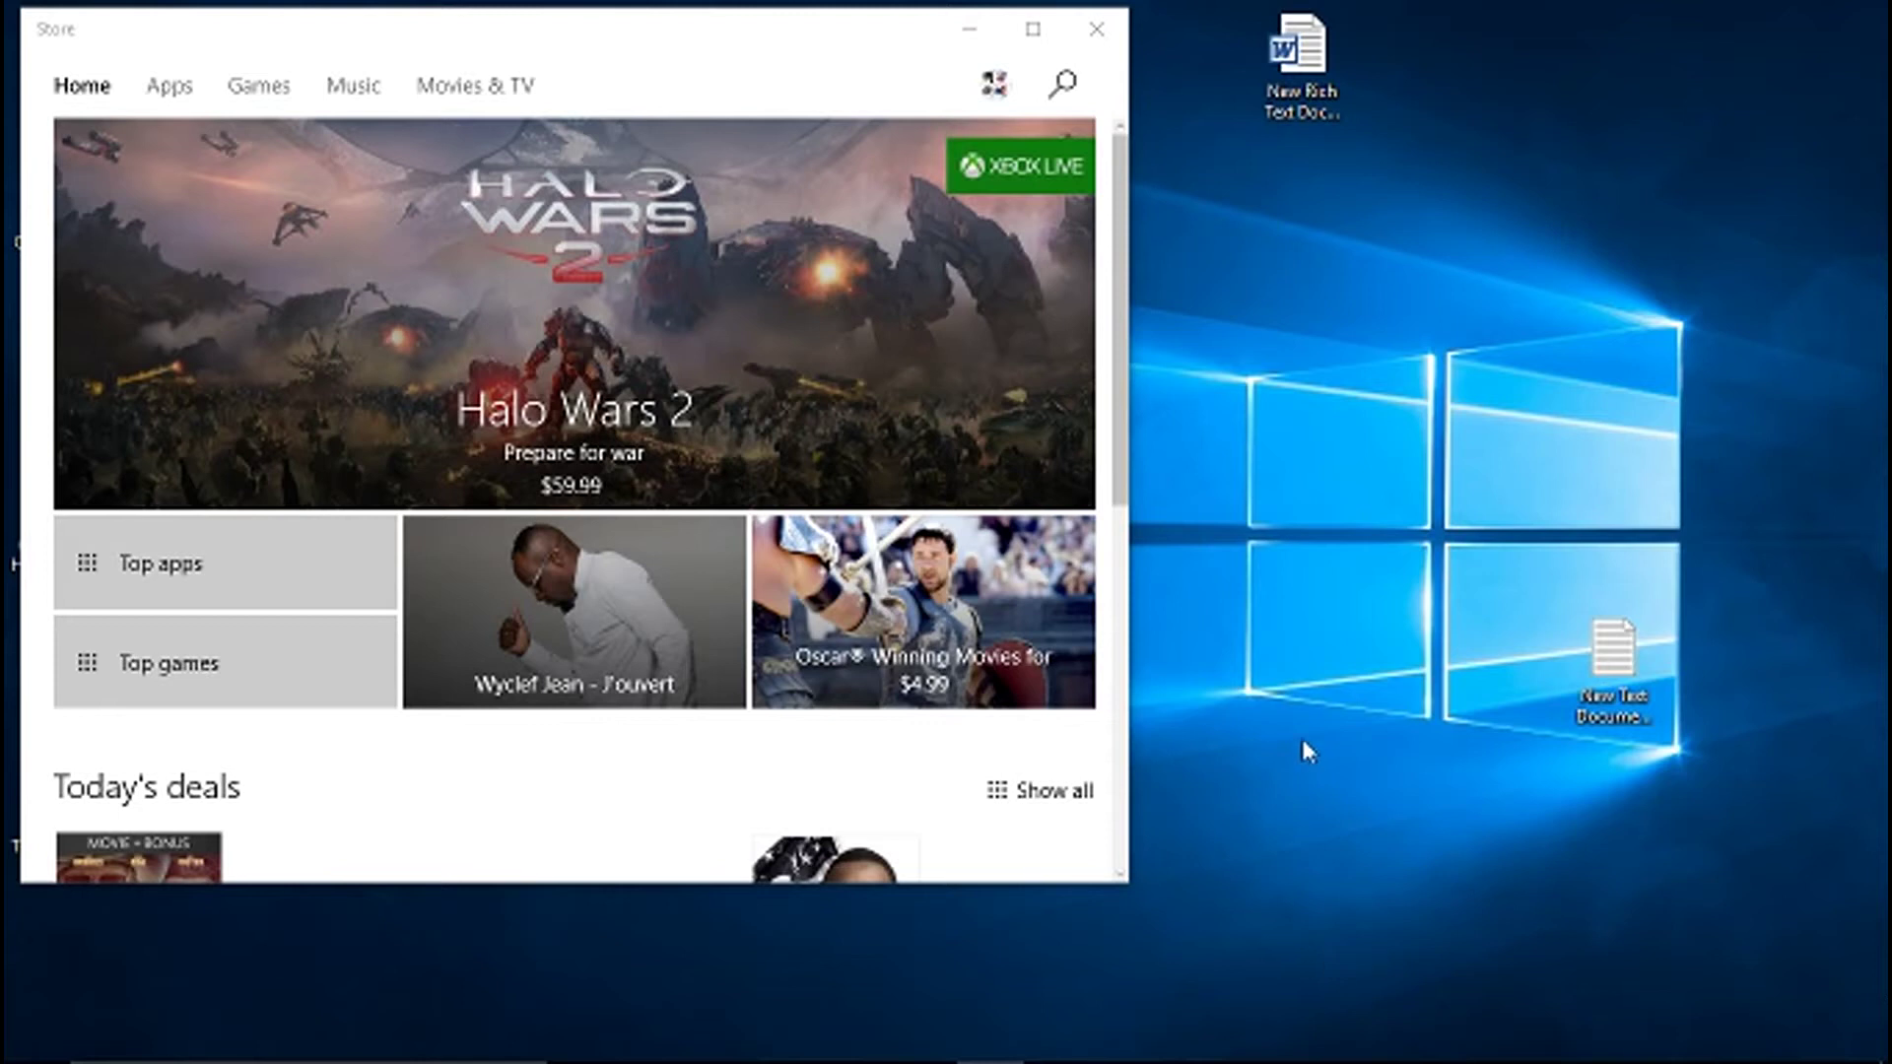
- Search the Store for "kodi" and open the Kodi app's product page
mouse_move(656, 1061)
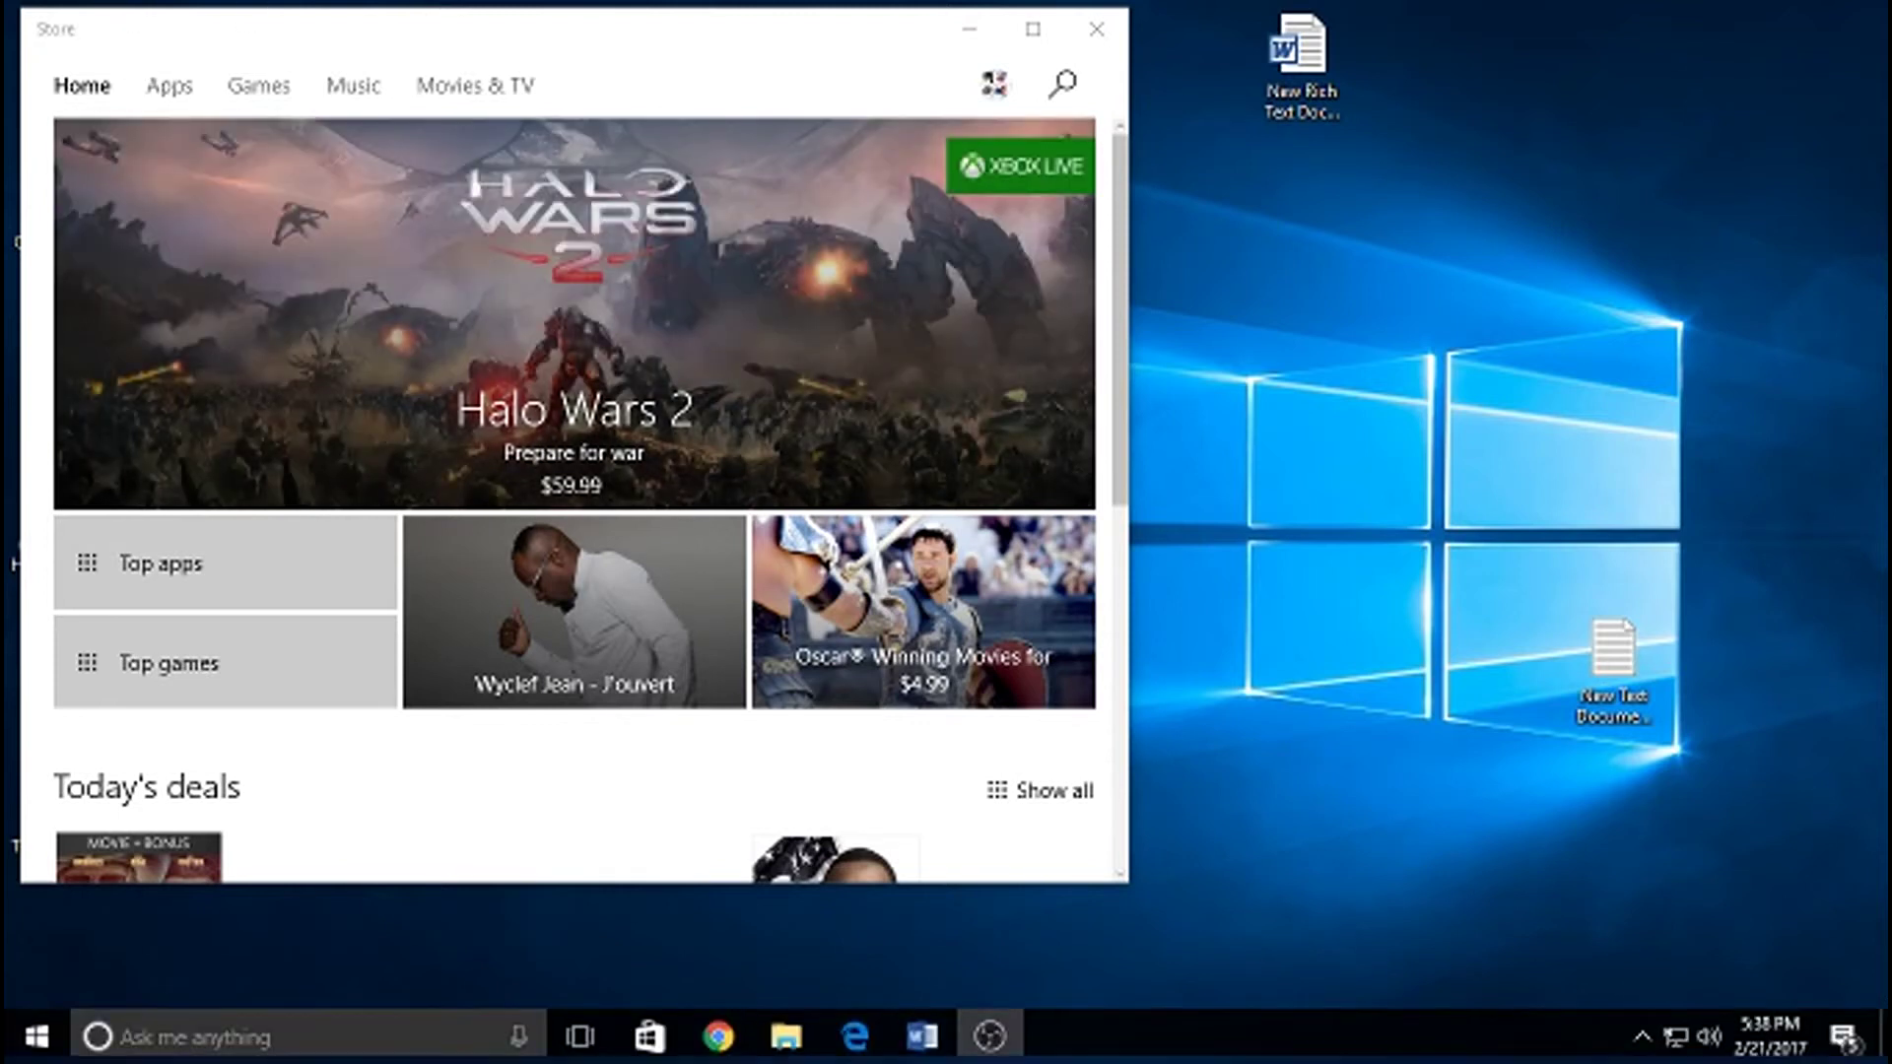
click(1063, 86)
text(k)
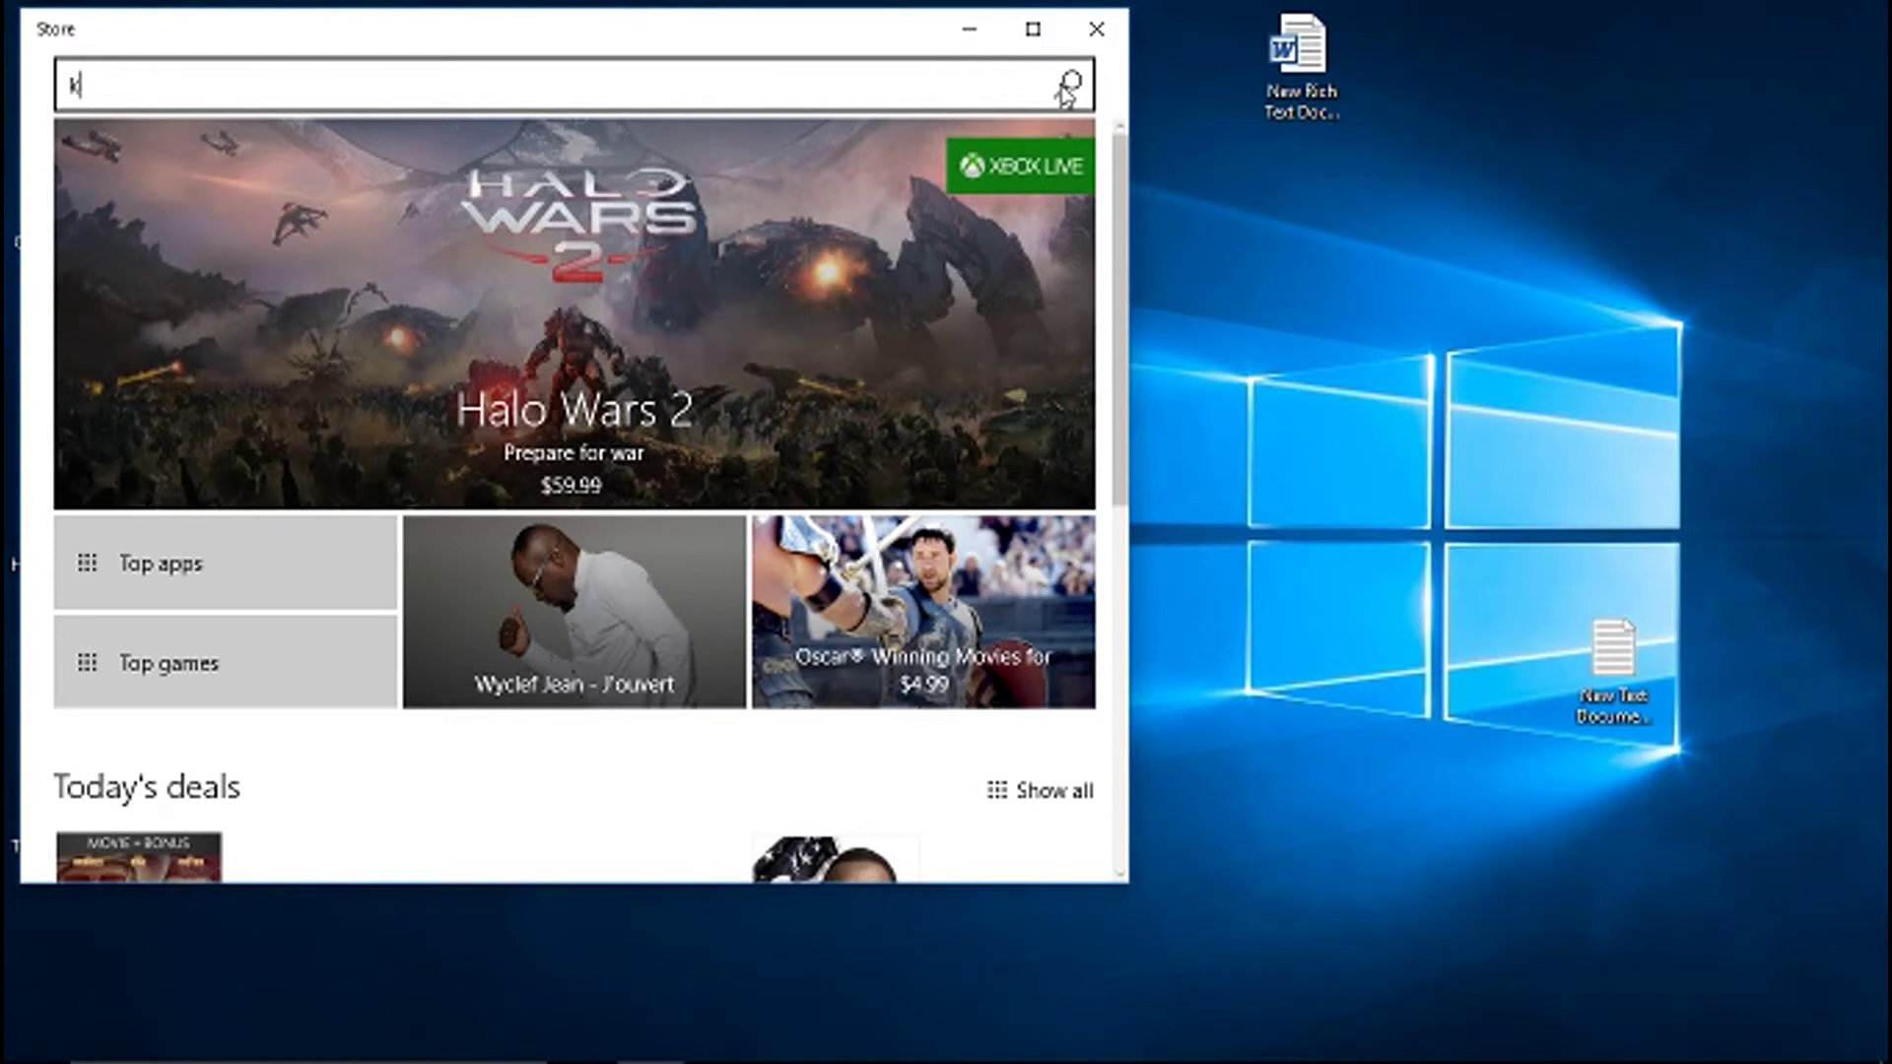
text(odi)
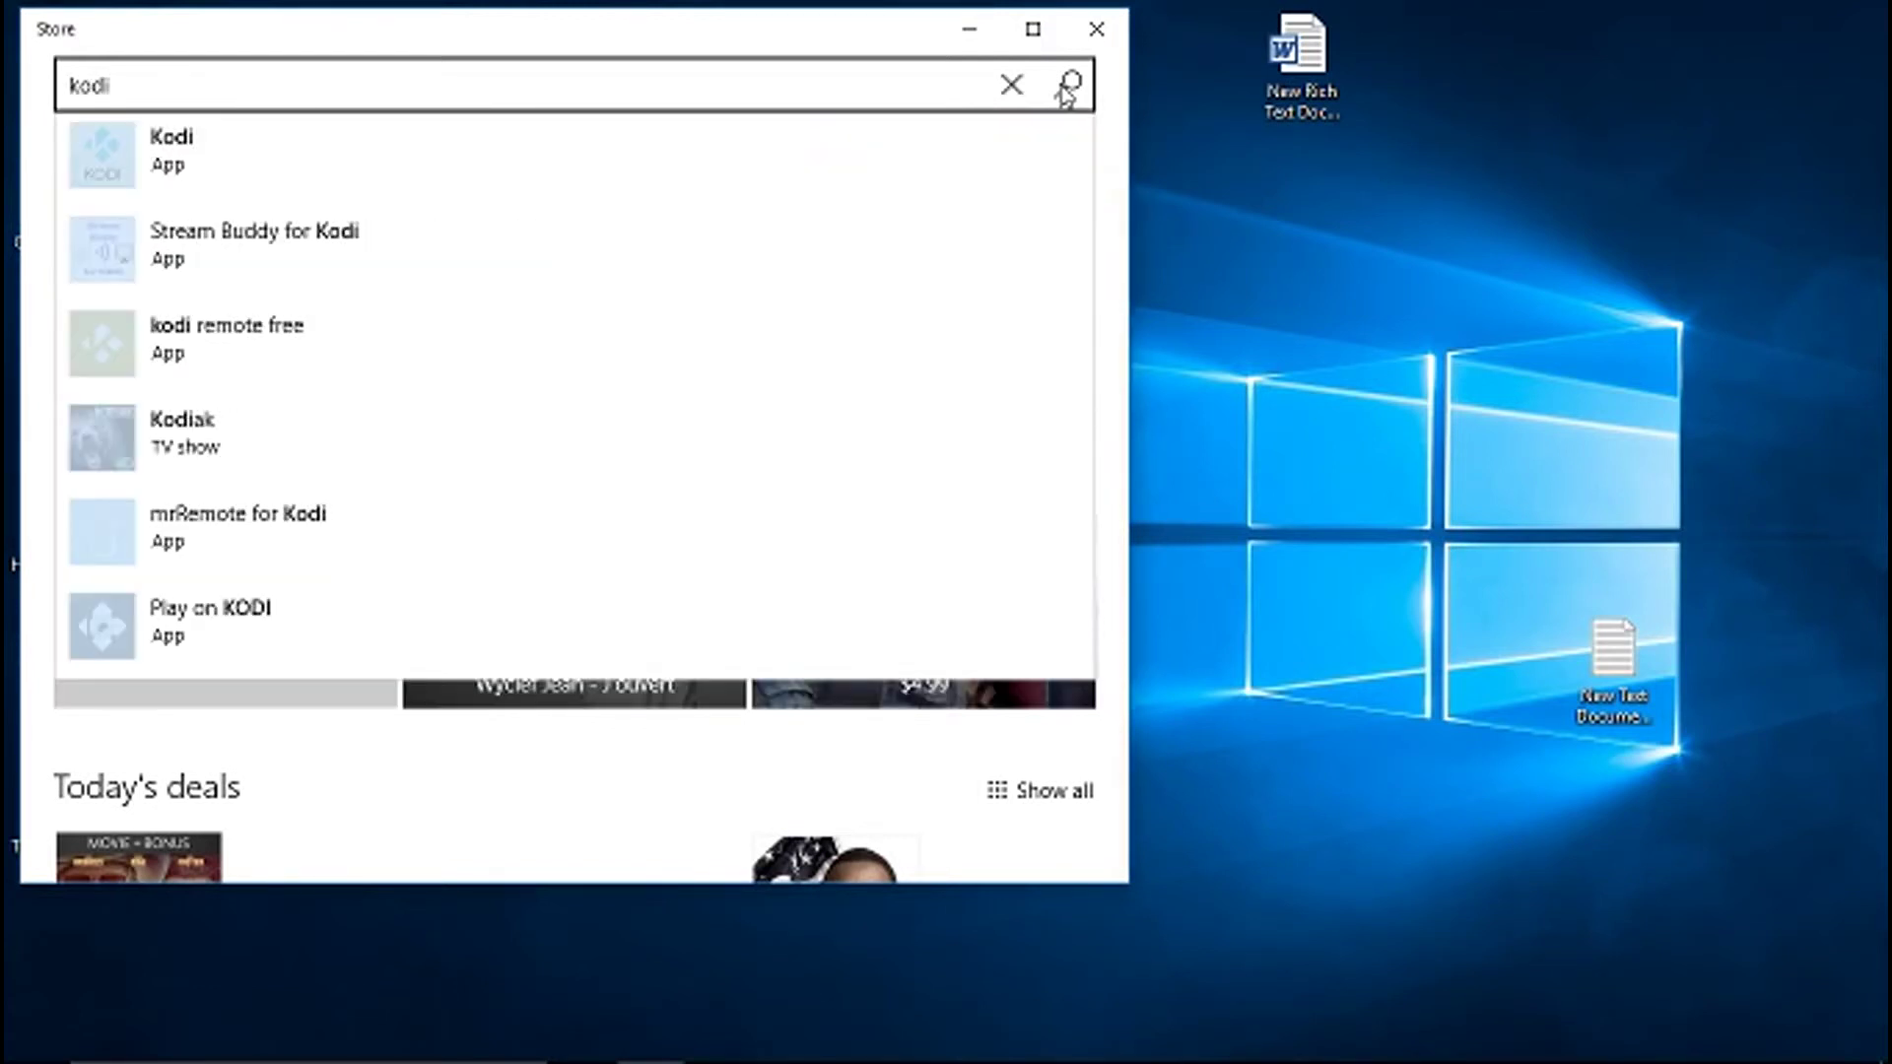
click(215, 163)
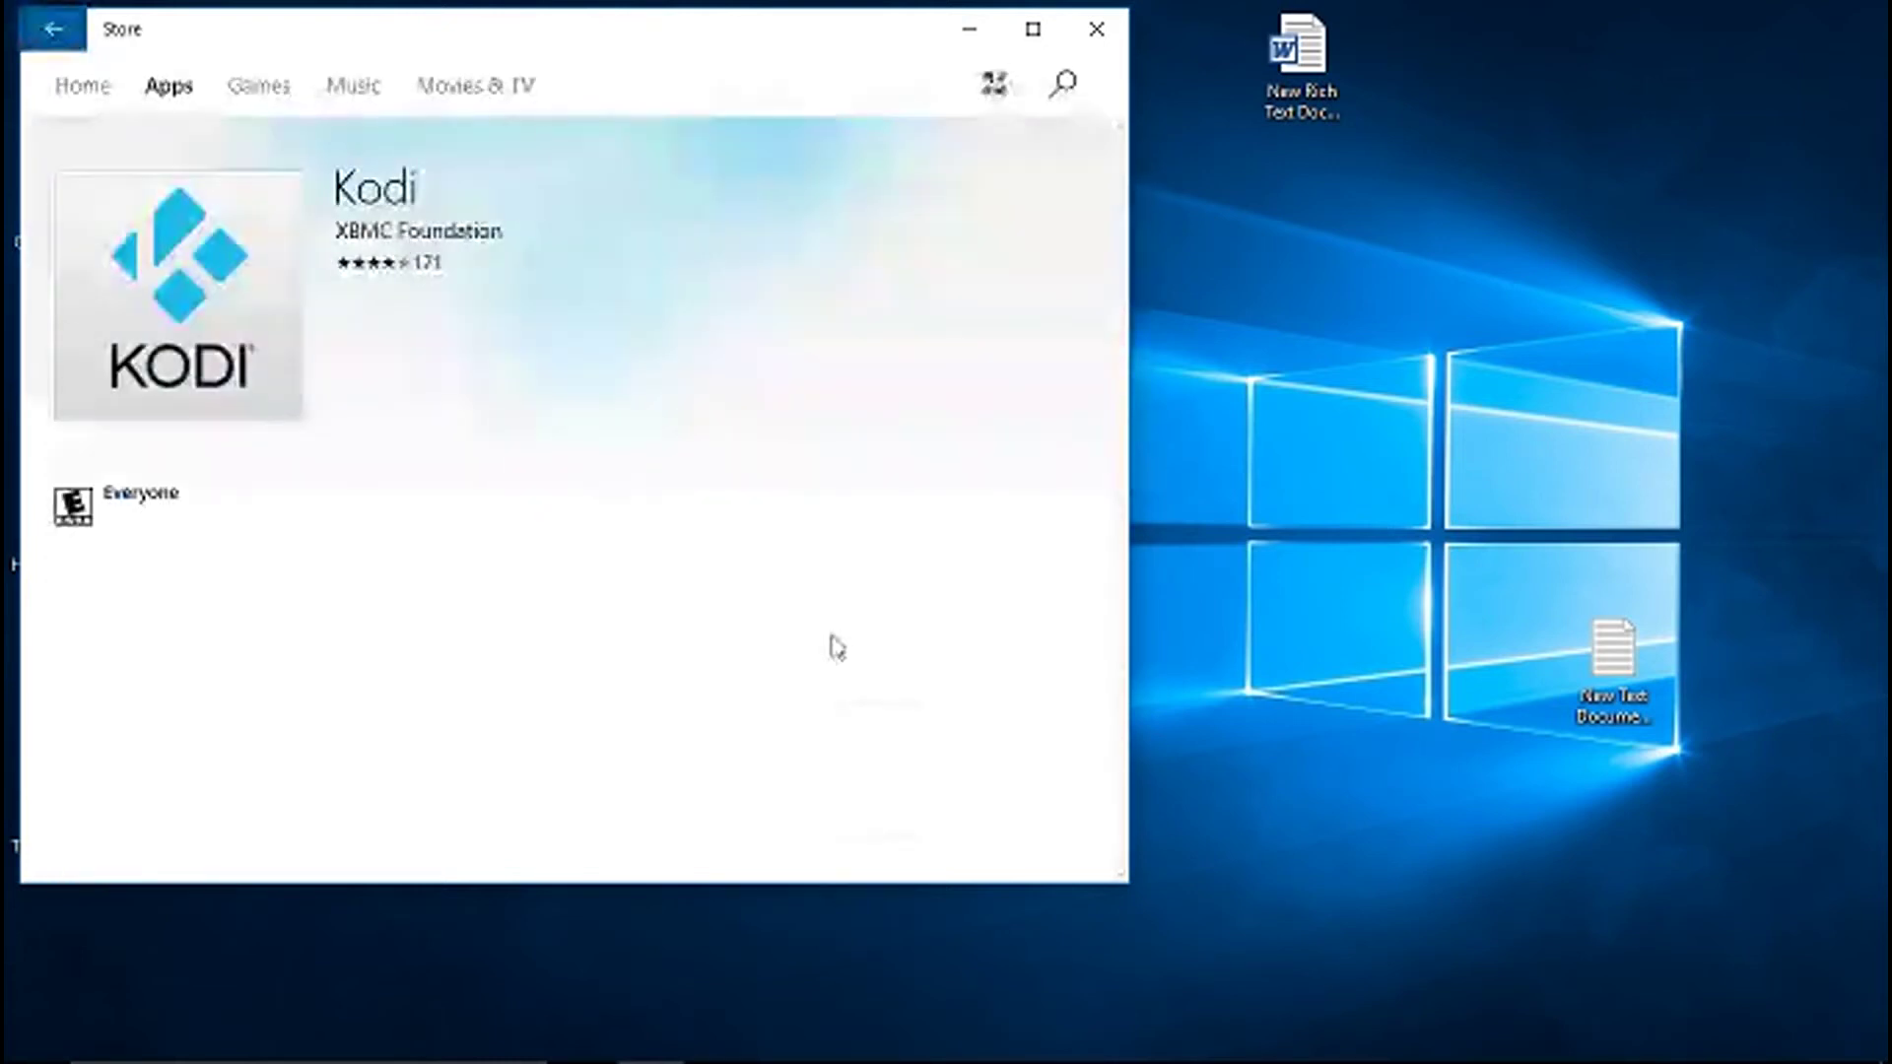
- Review the Kodi product page's screenshots and description, and install the free app
scroll(765, 603, down, 5)
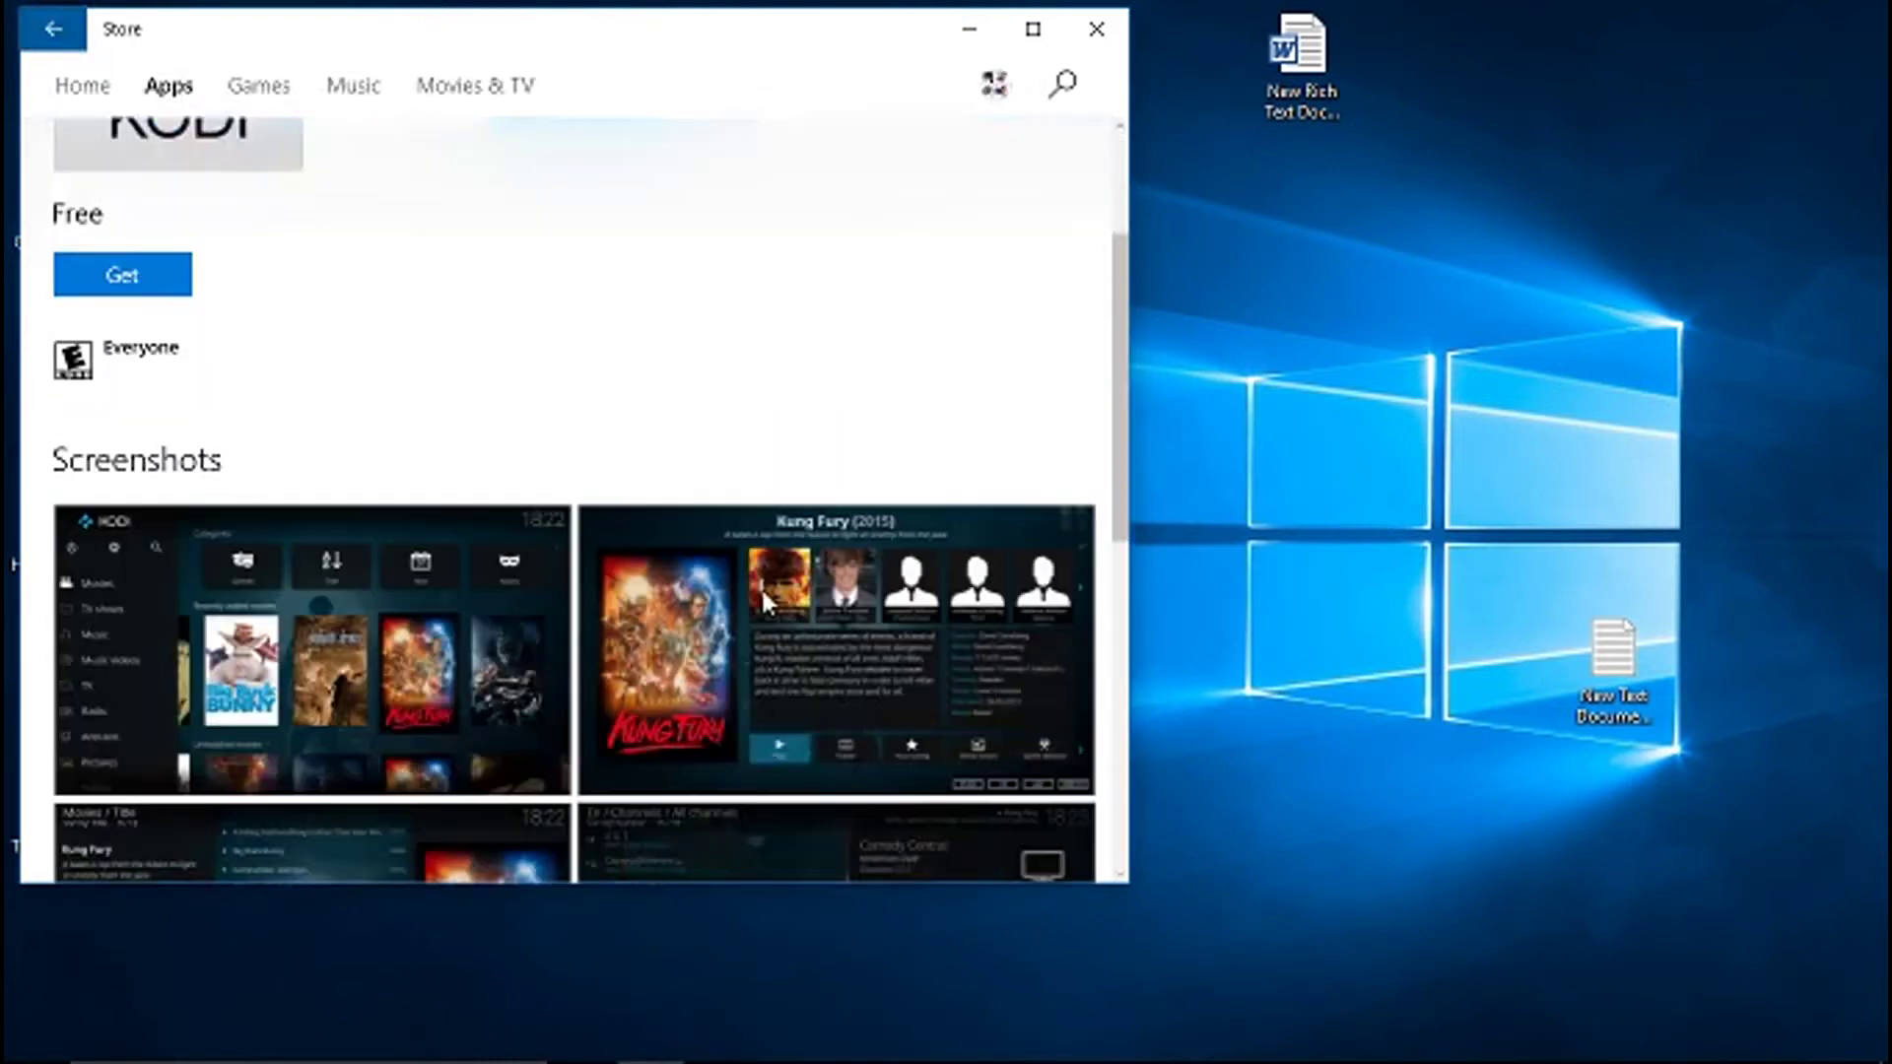
scroll(767, 601, down, 5)
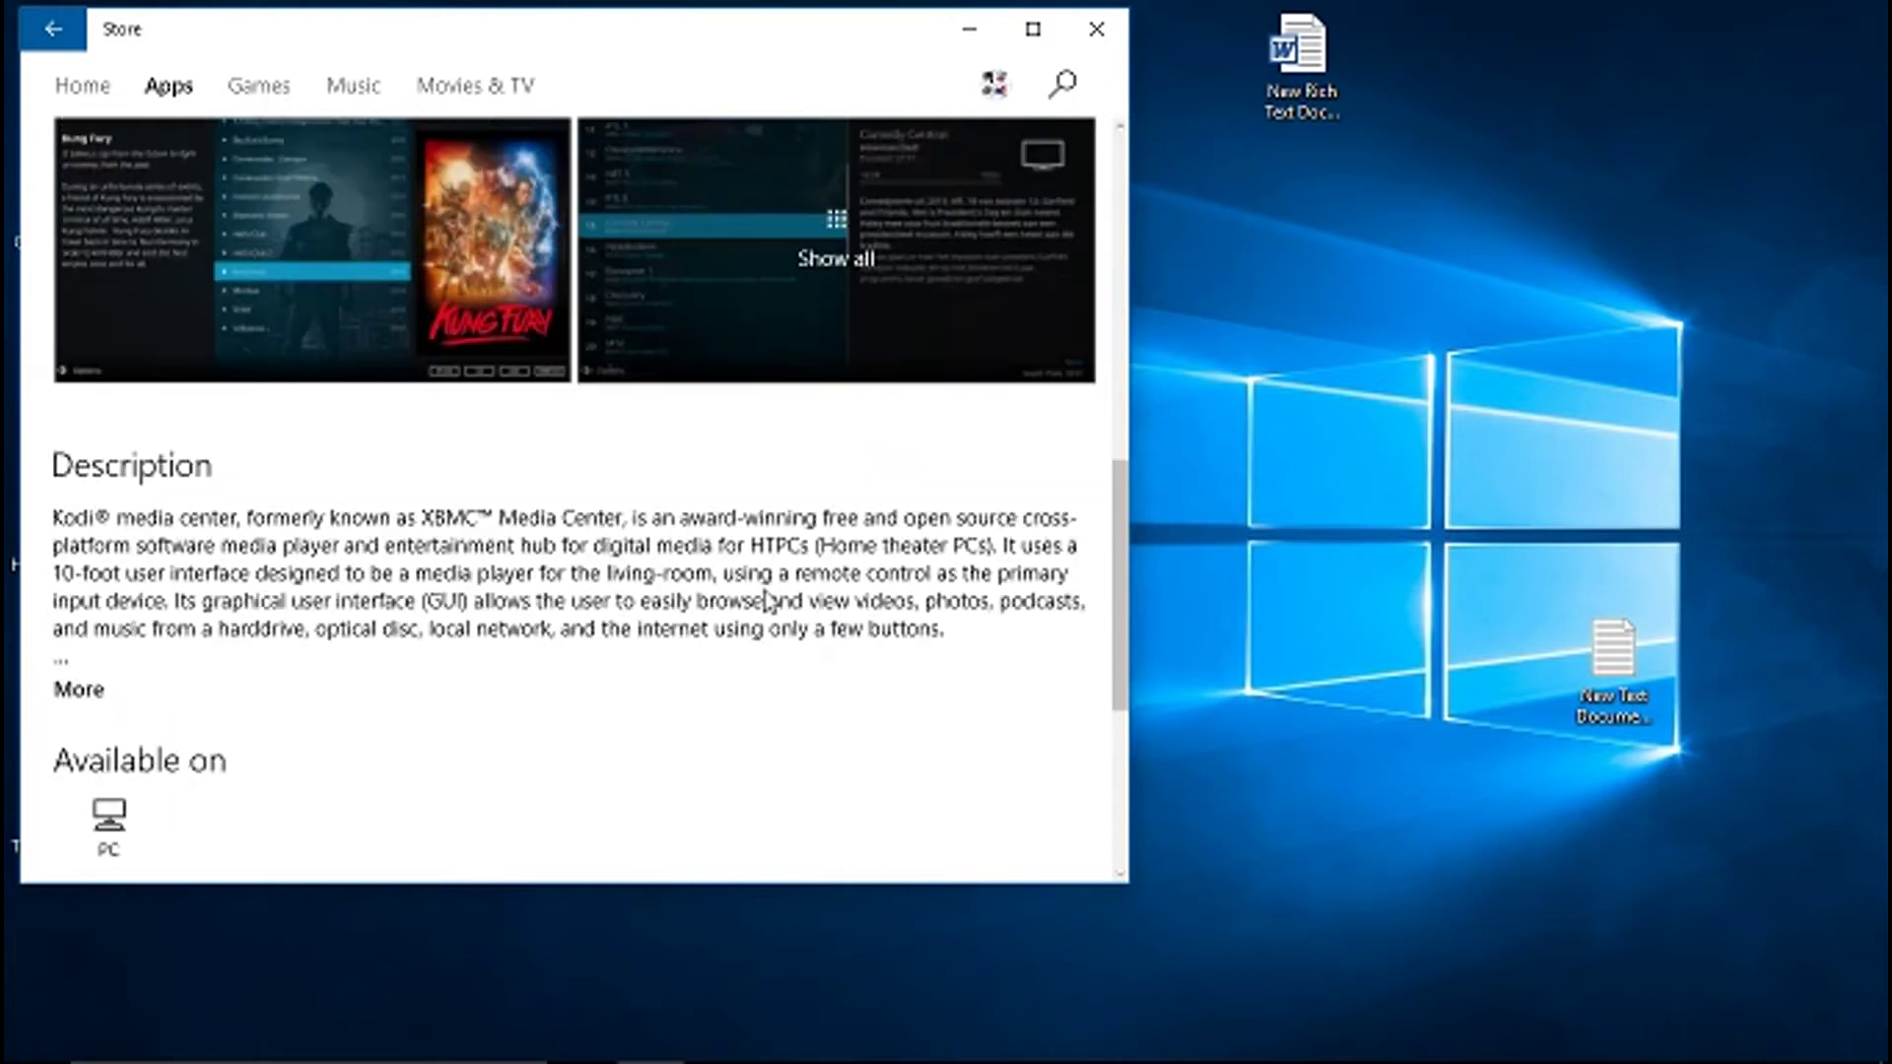
scroll(769, 599, up, 10)
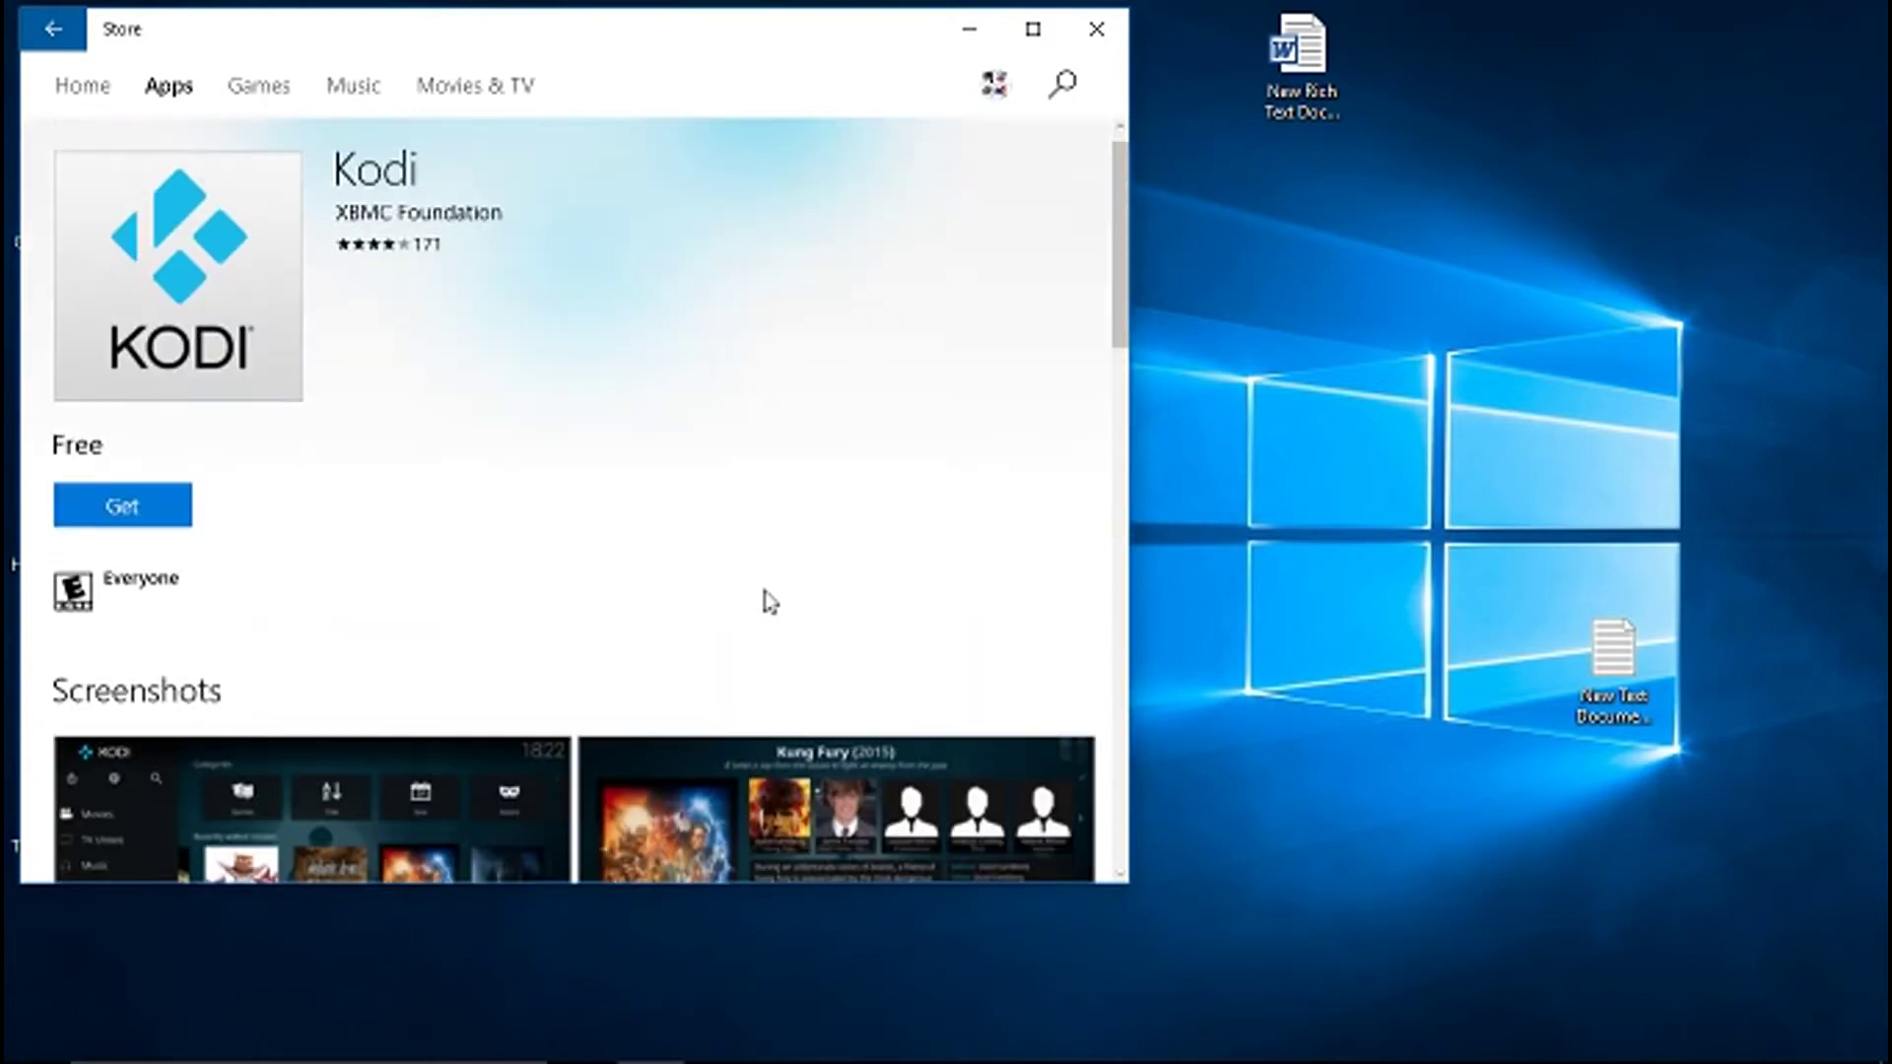
click(91, 536)
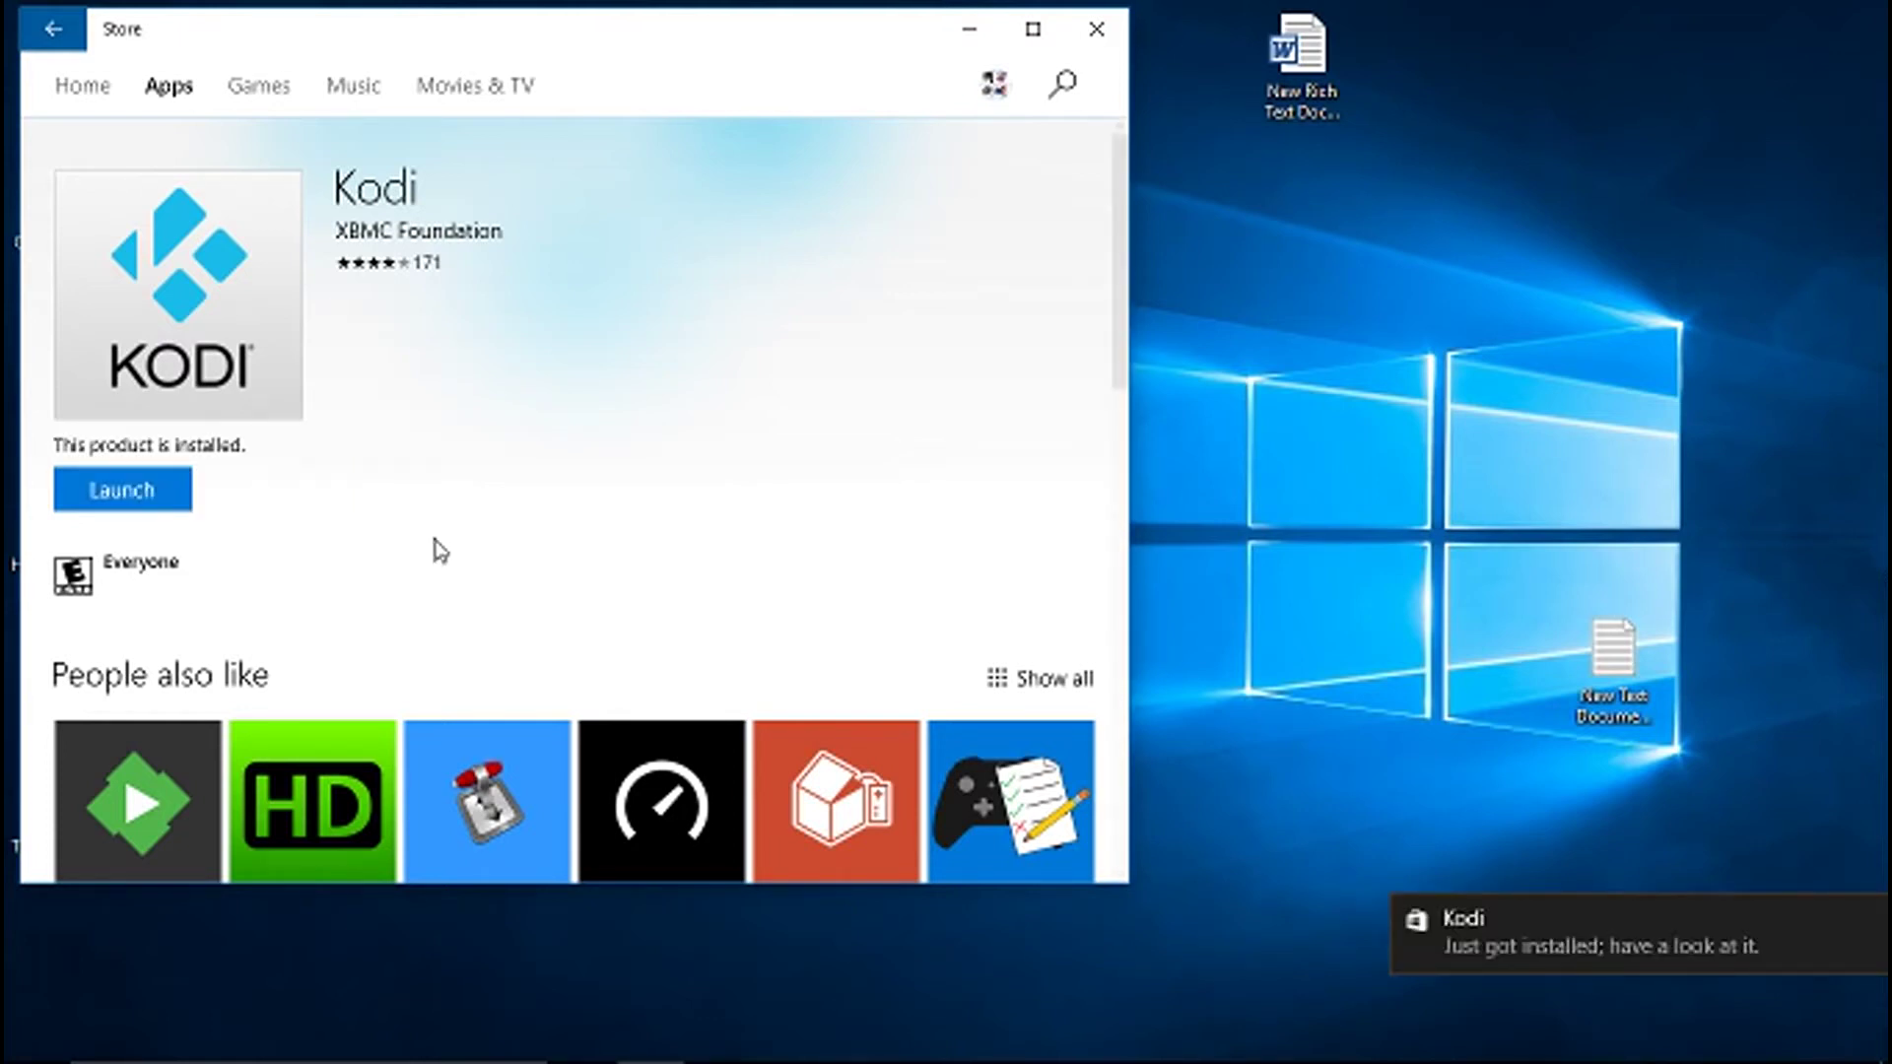
- Launch Kodi, allow it through Windows Firewall on public networks, and move its window aside
click(133, 498)
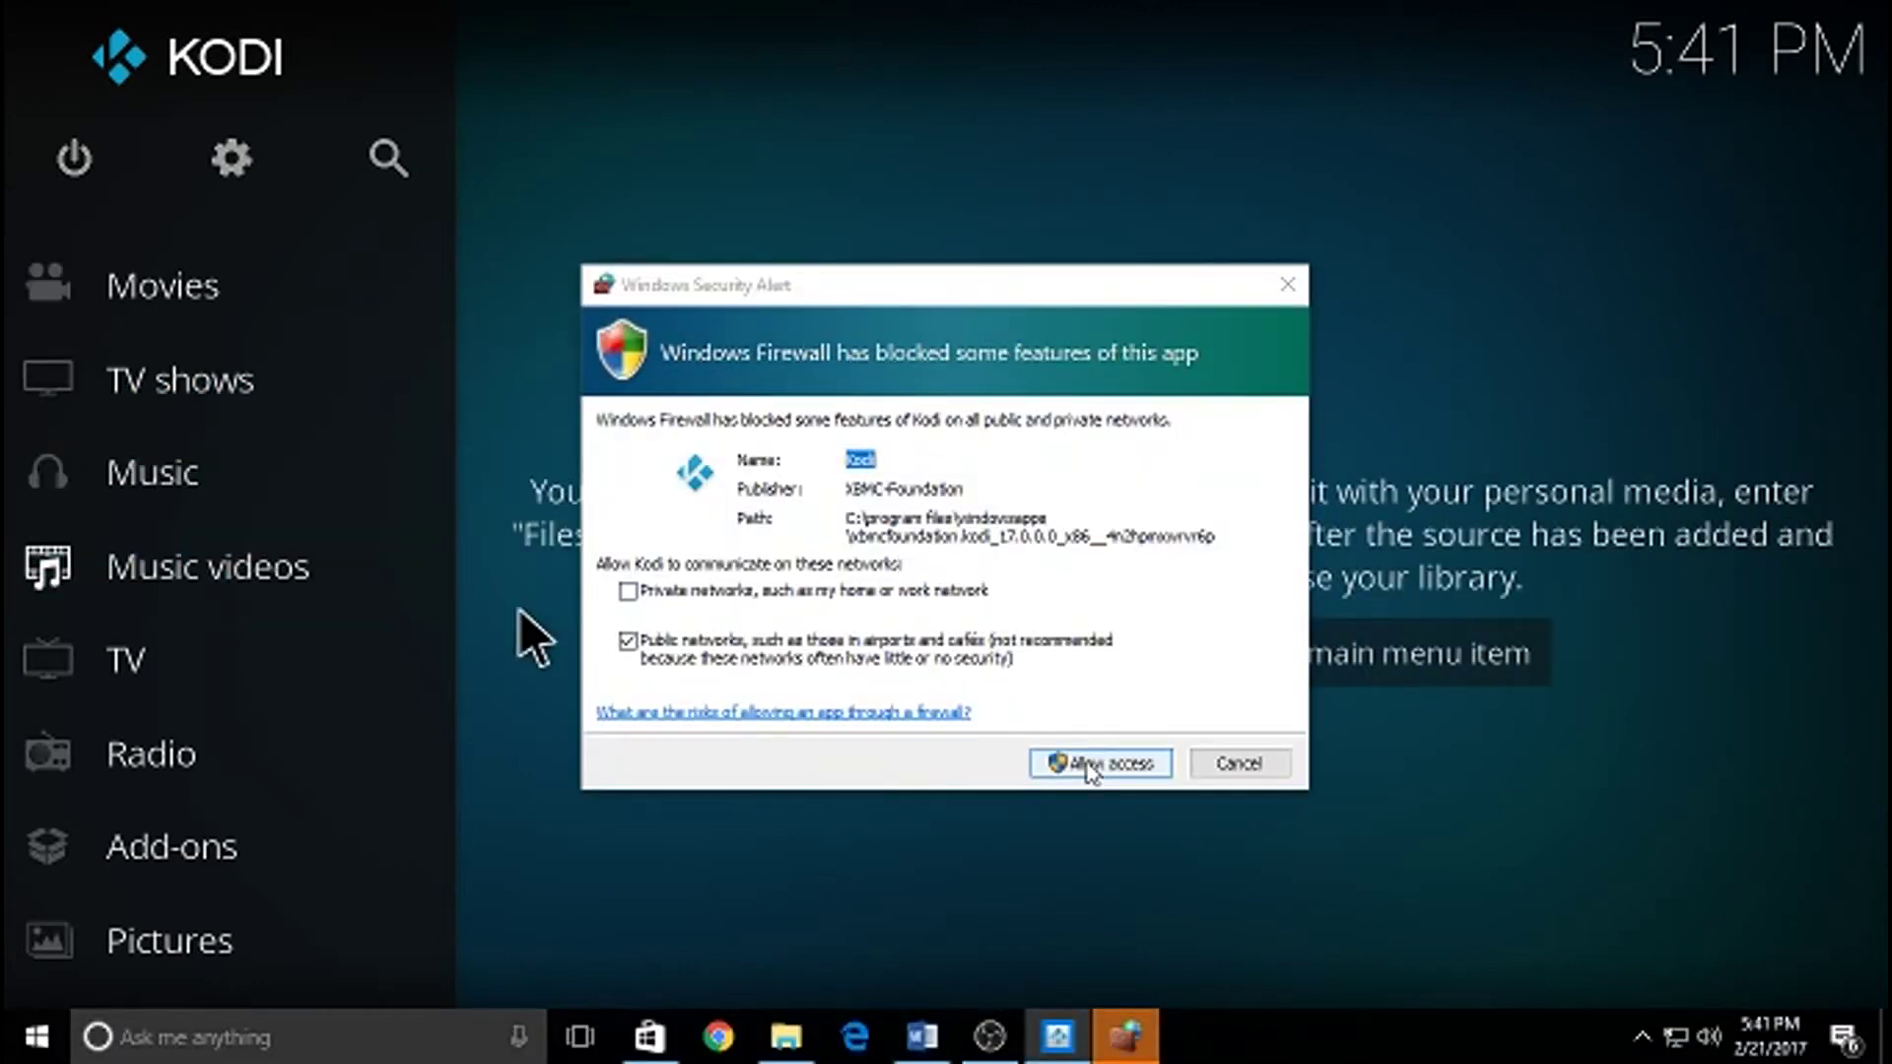
click(1089, 764)
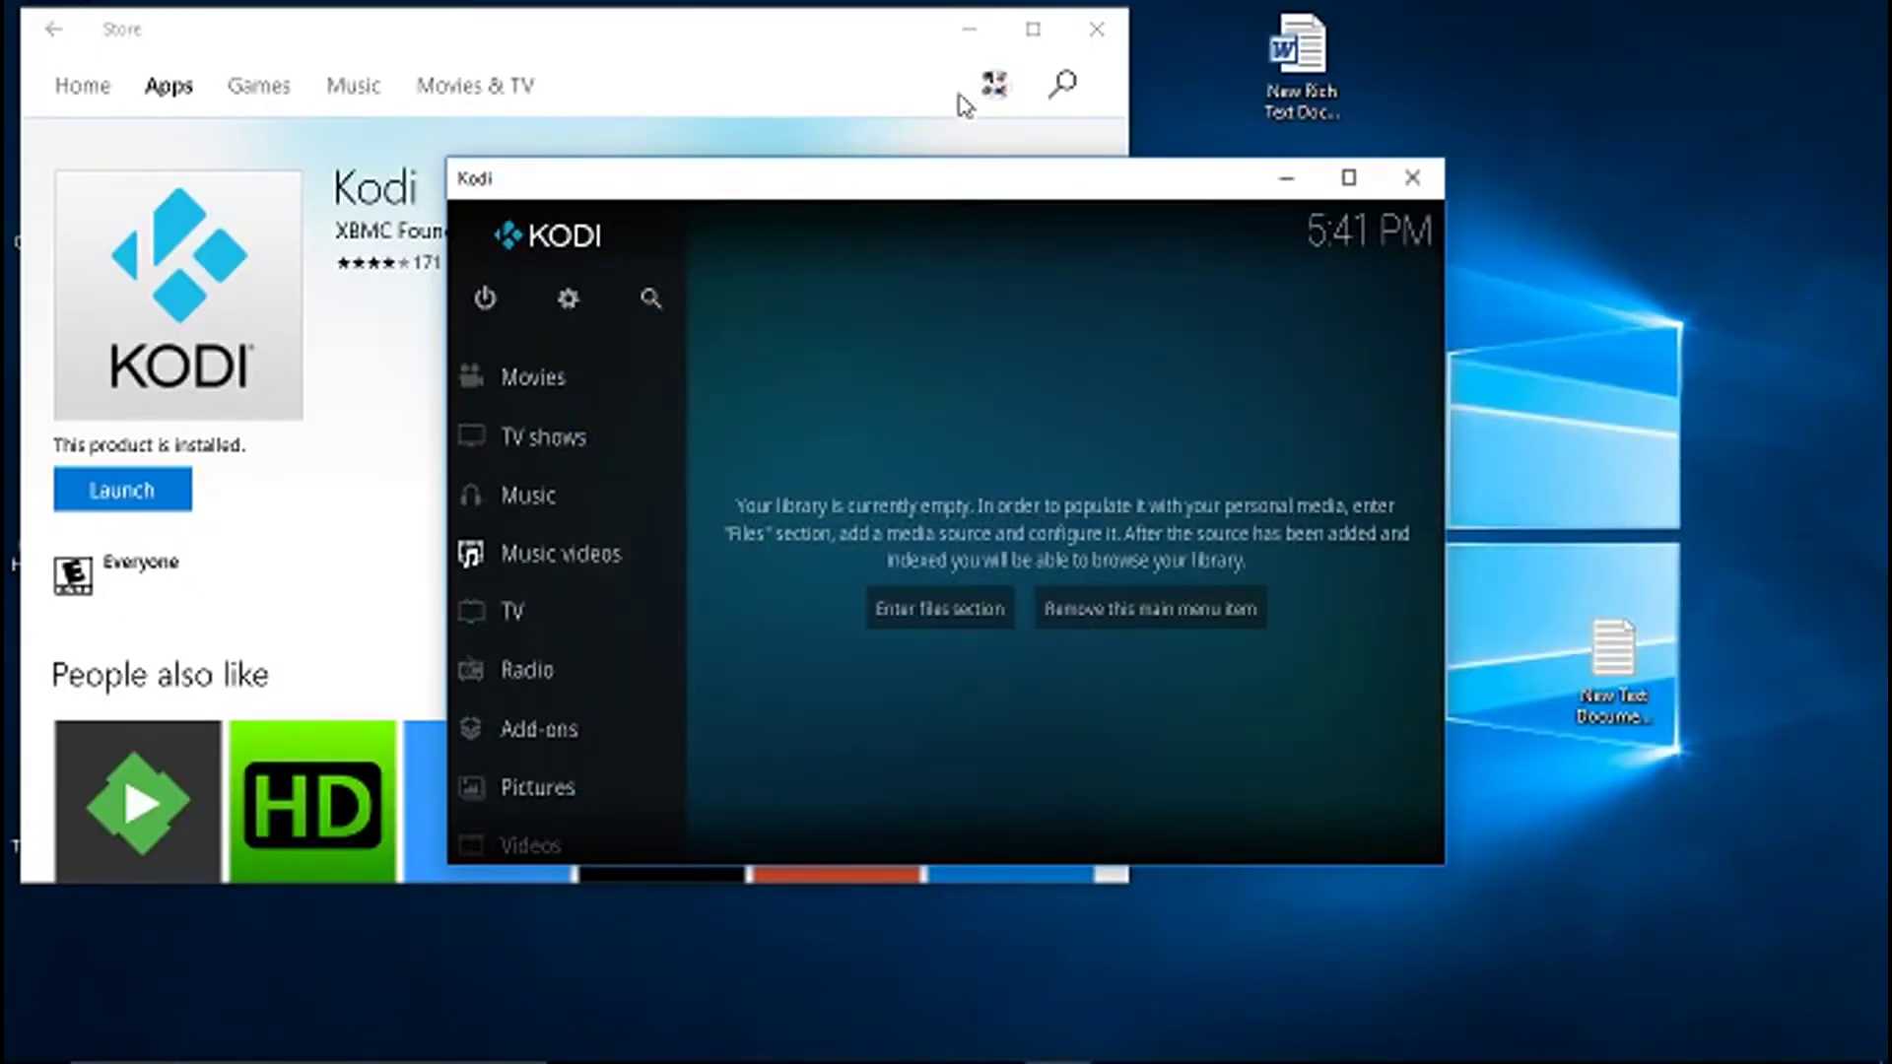
drag(828, 182, 1234, 351)
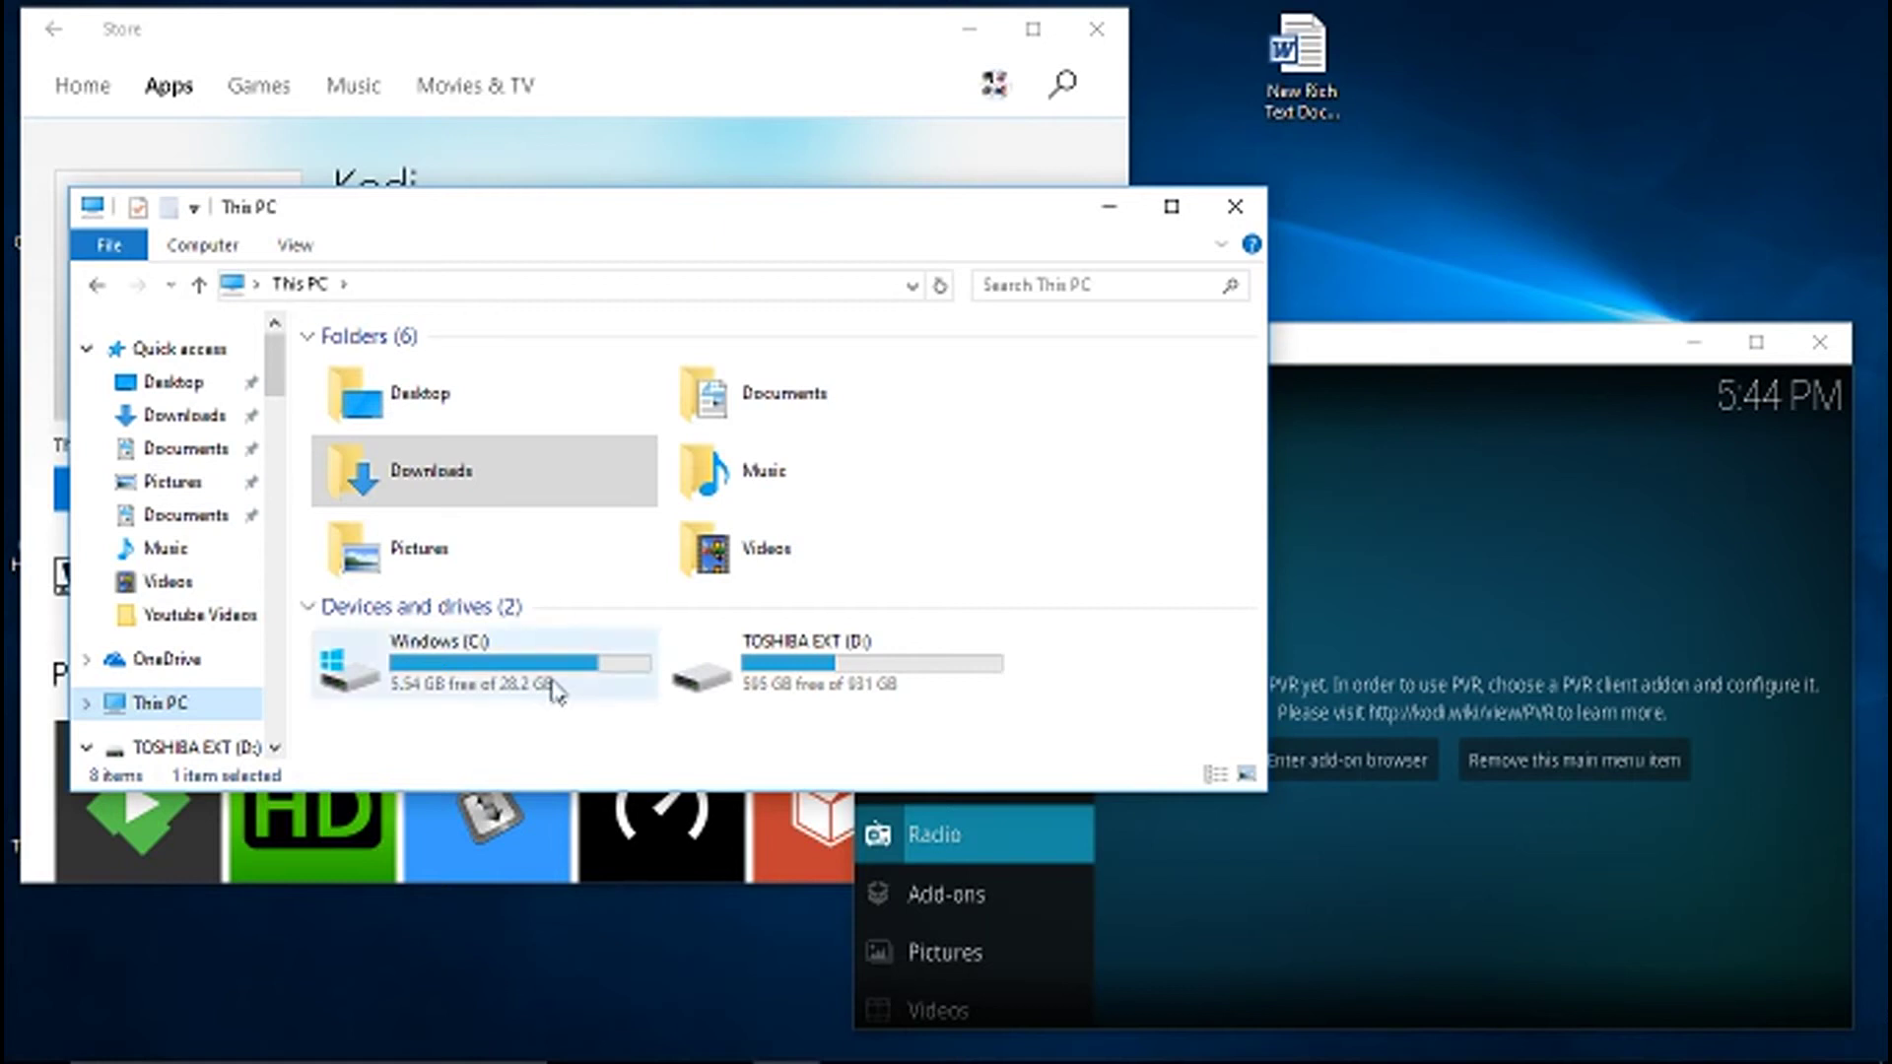
- Switch to File Explorer, open the account's profile folder under Users on the C: drive, and maximize the window
double_click(498, 683)
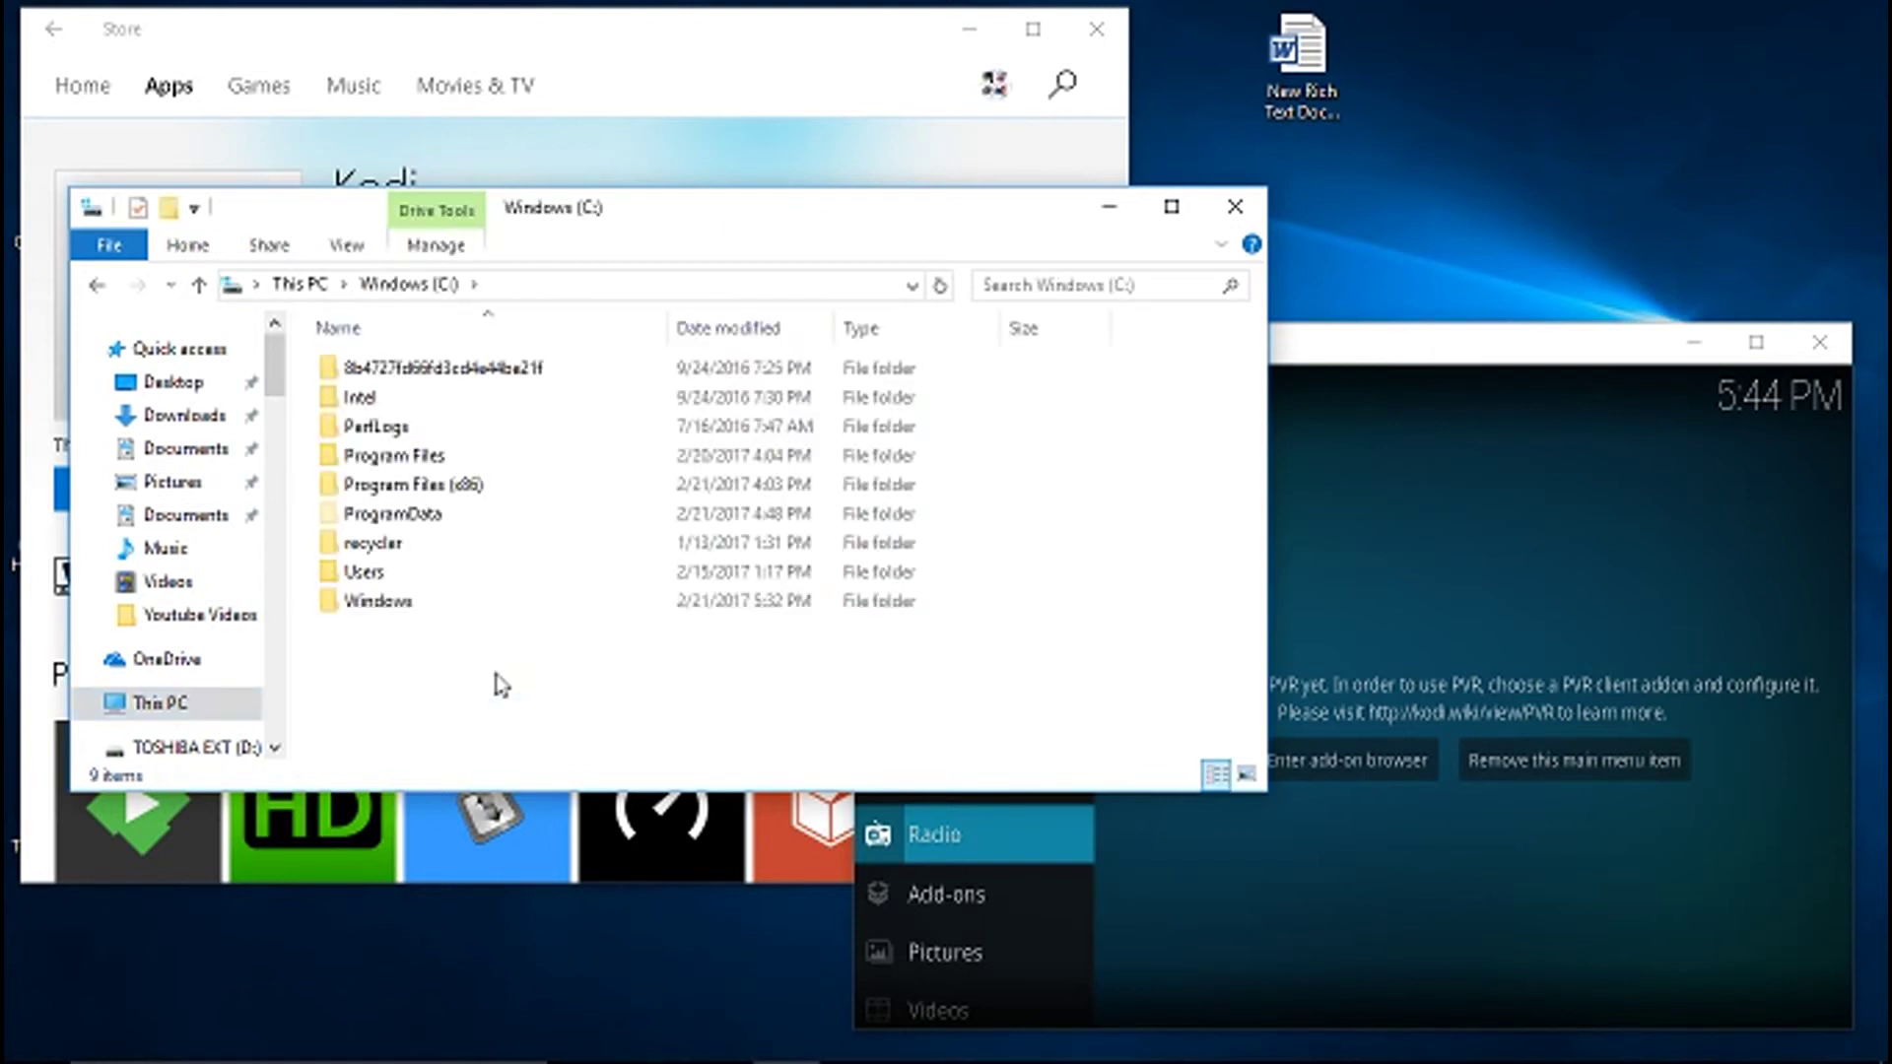
double_click(395, 576)
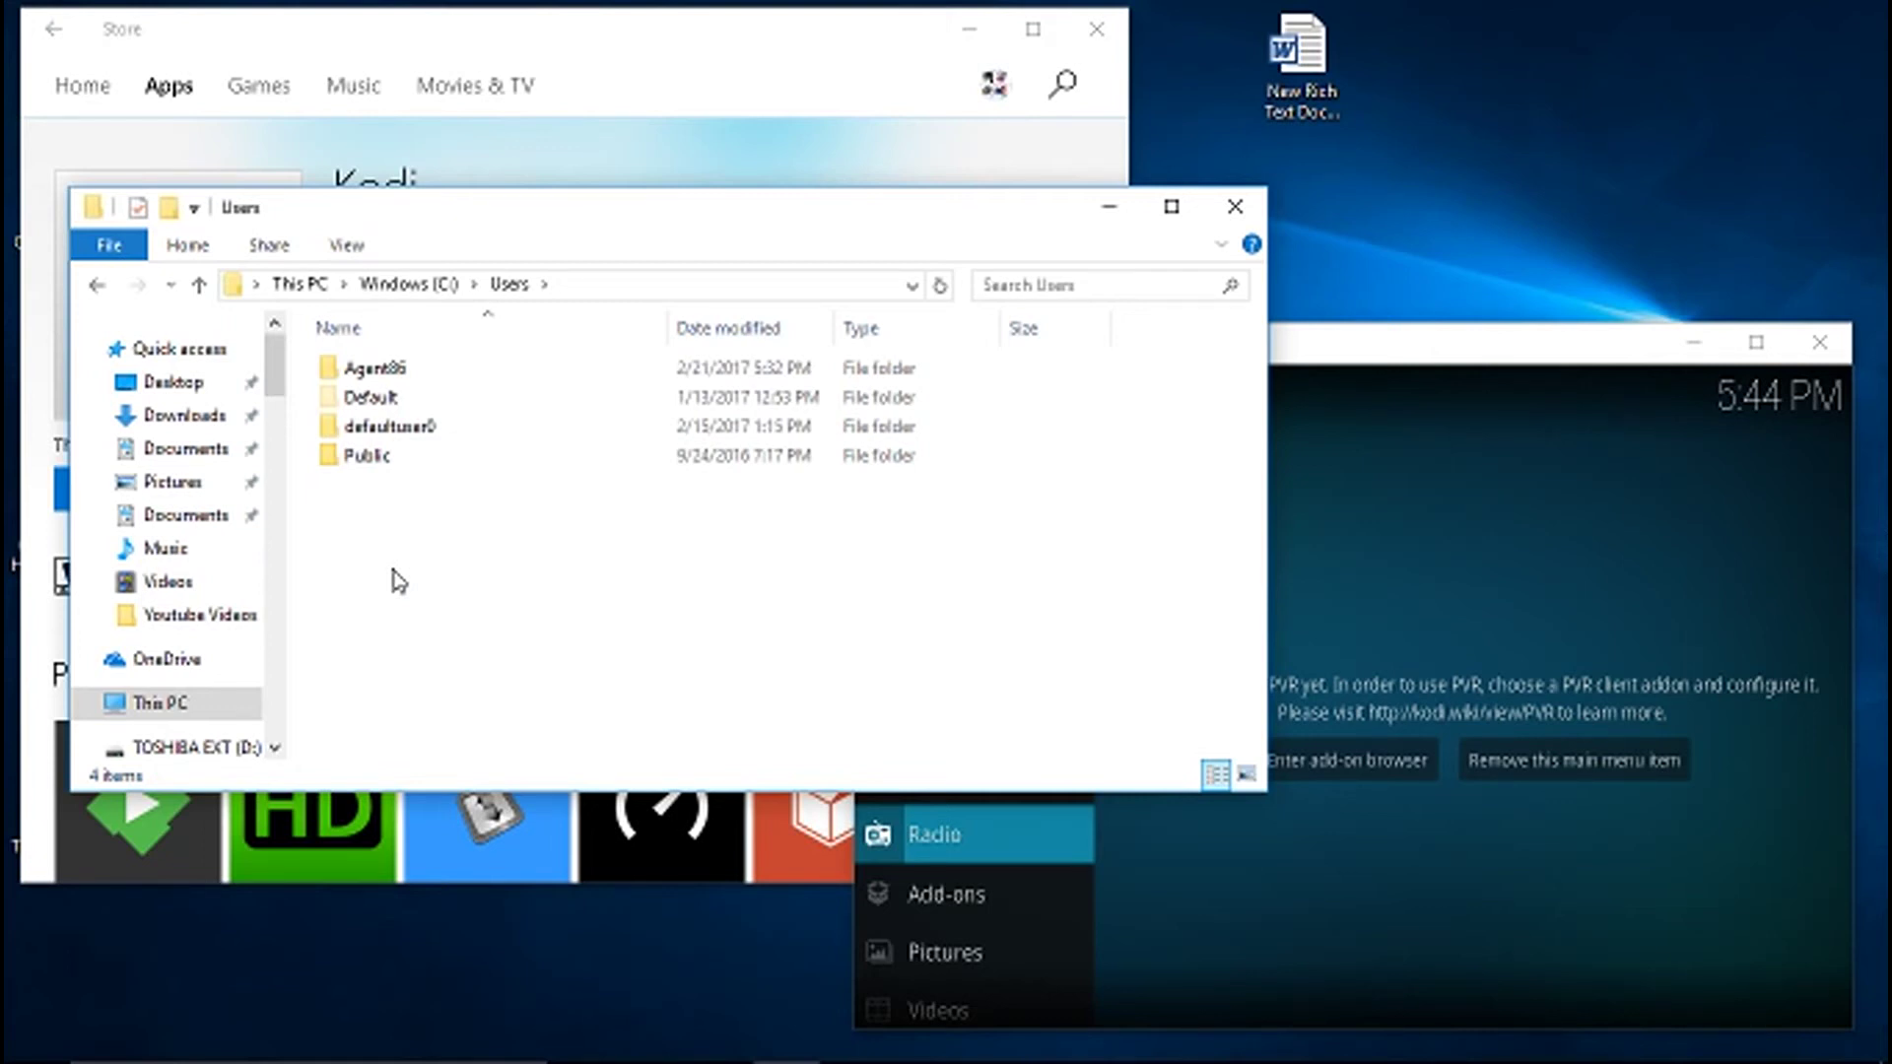
double_click(379, 382)
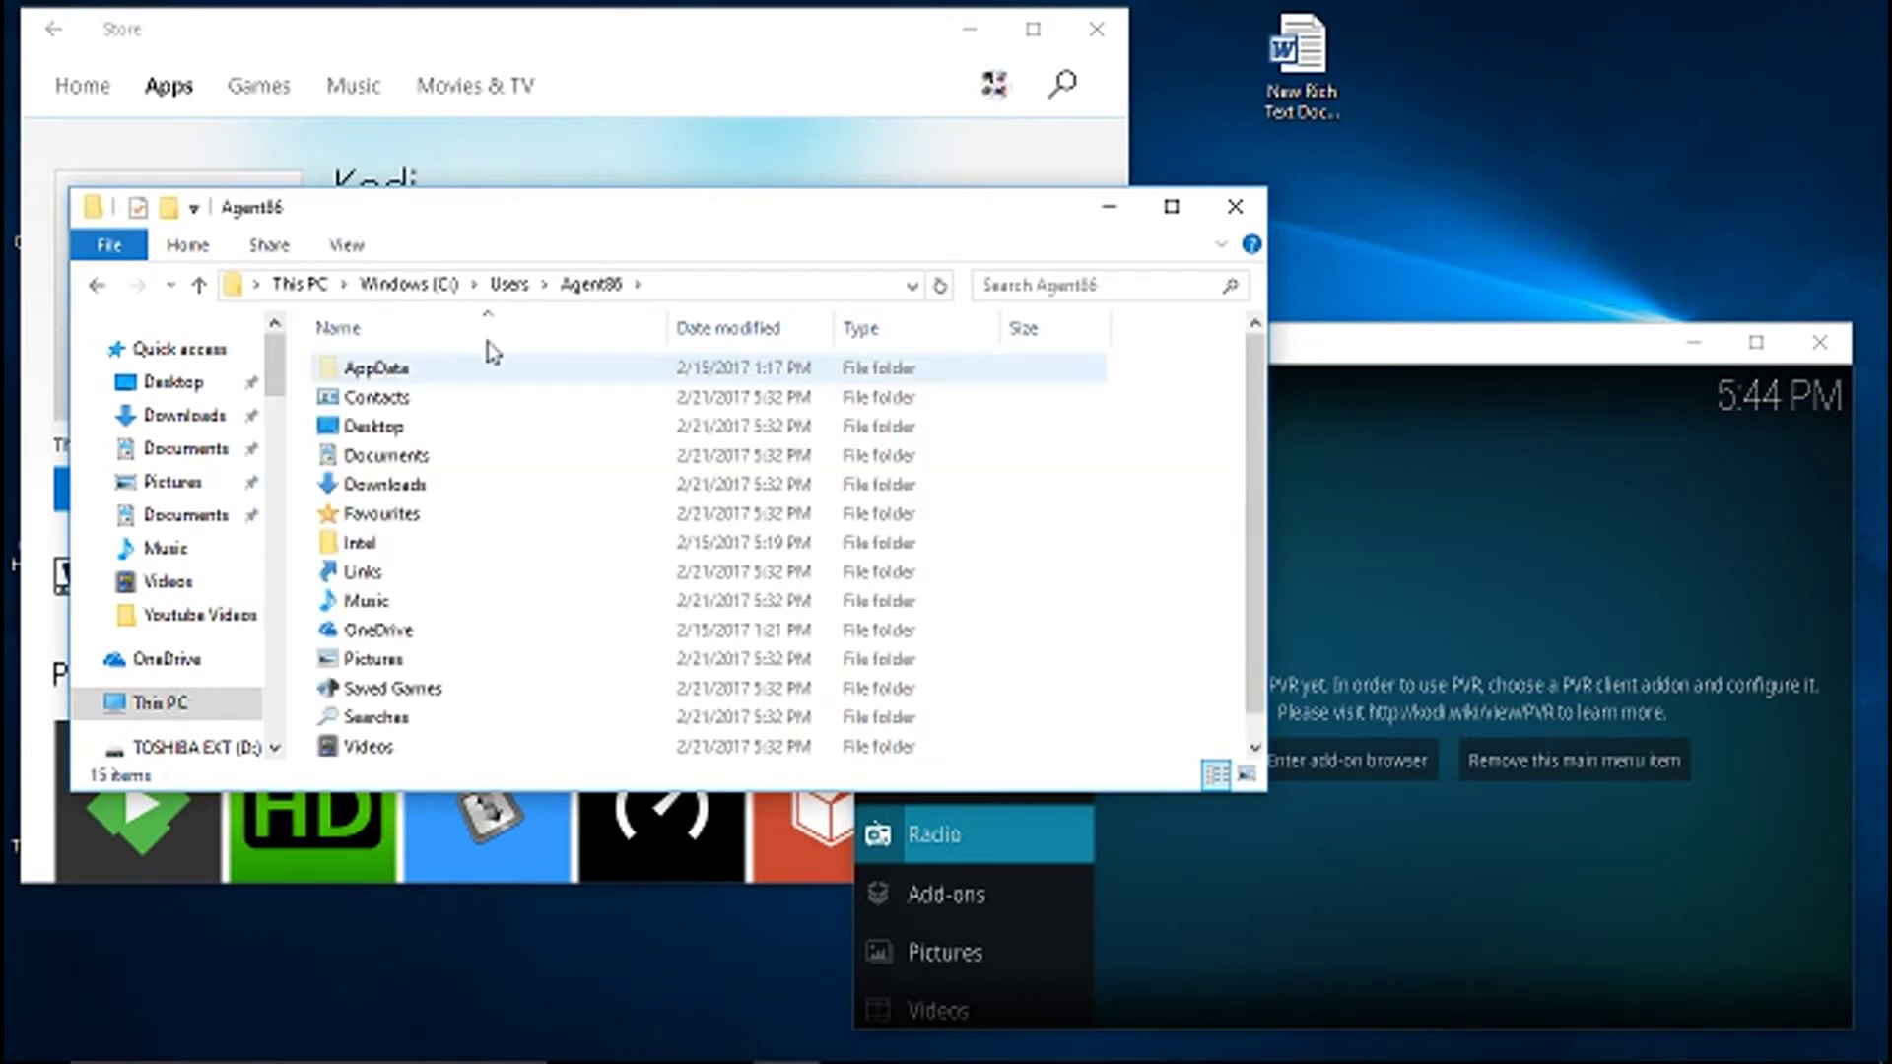
click(1172, 209)
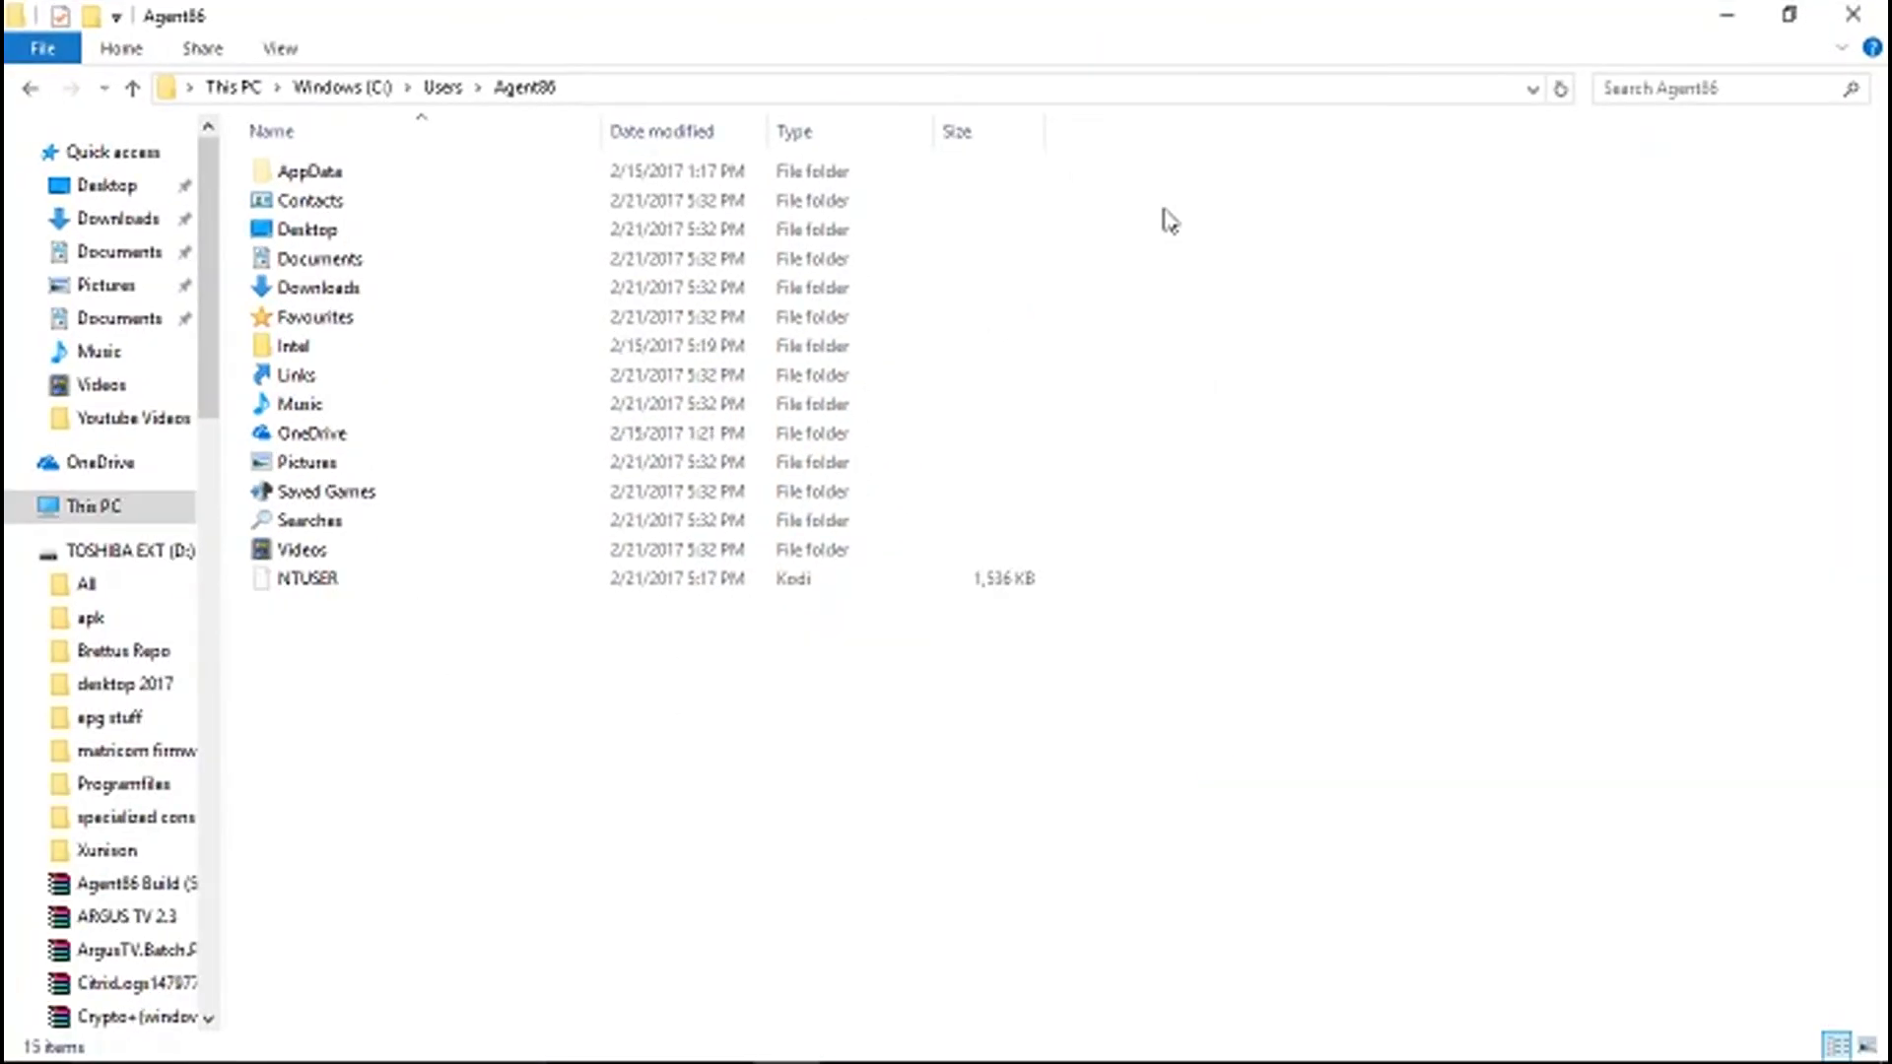
- Turn the display of hidden items off and back on in the profile folder that contains AppData
click(281, 183)
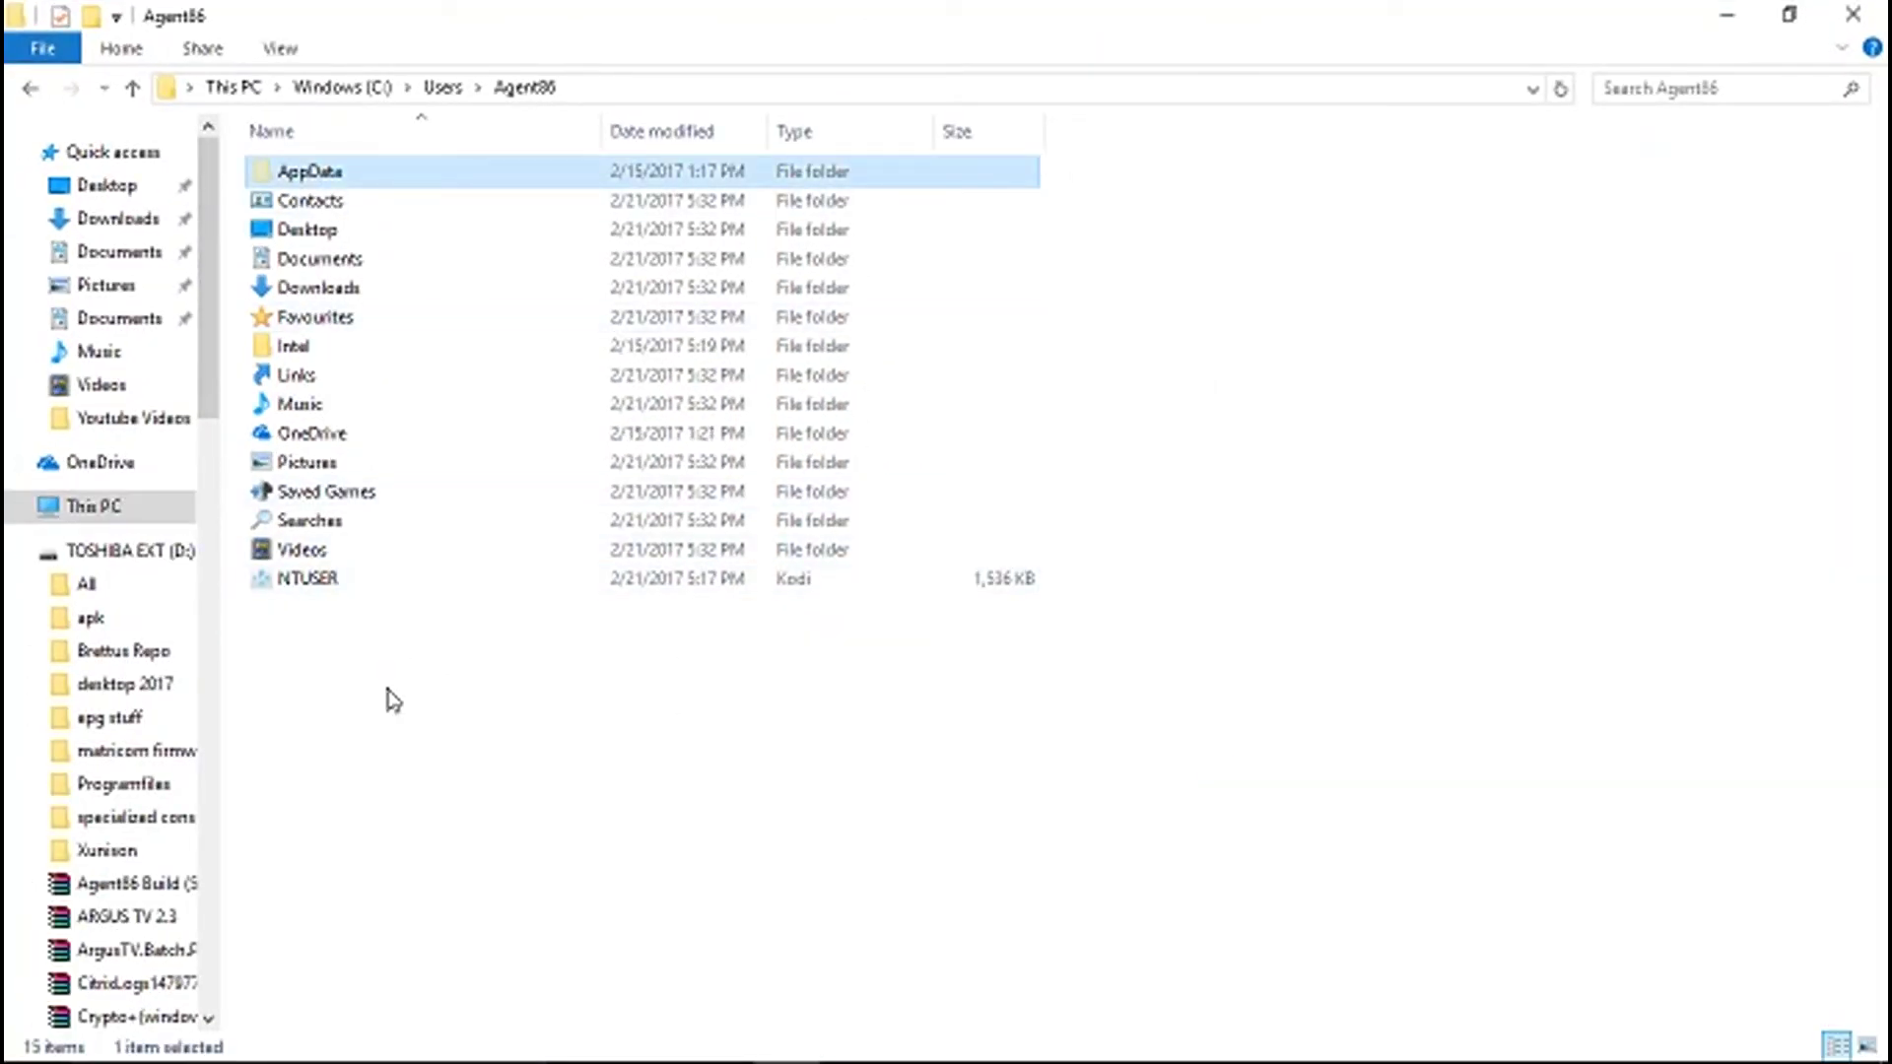
click(392, 699)
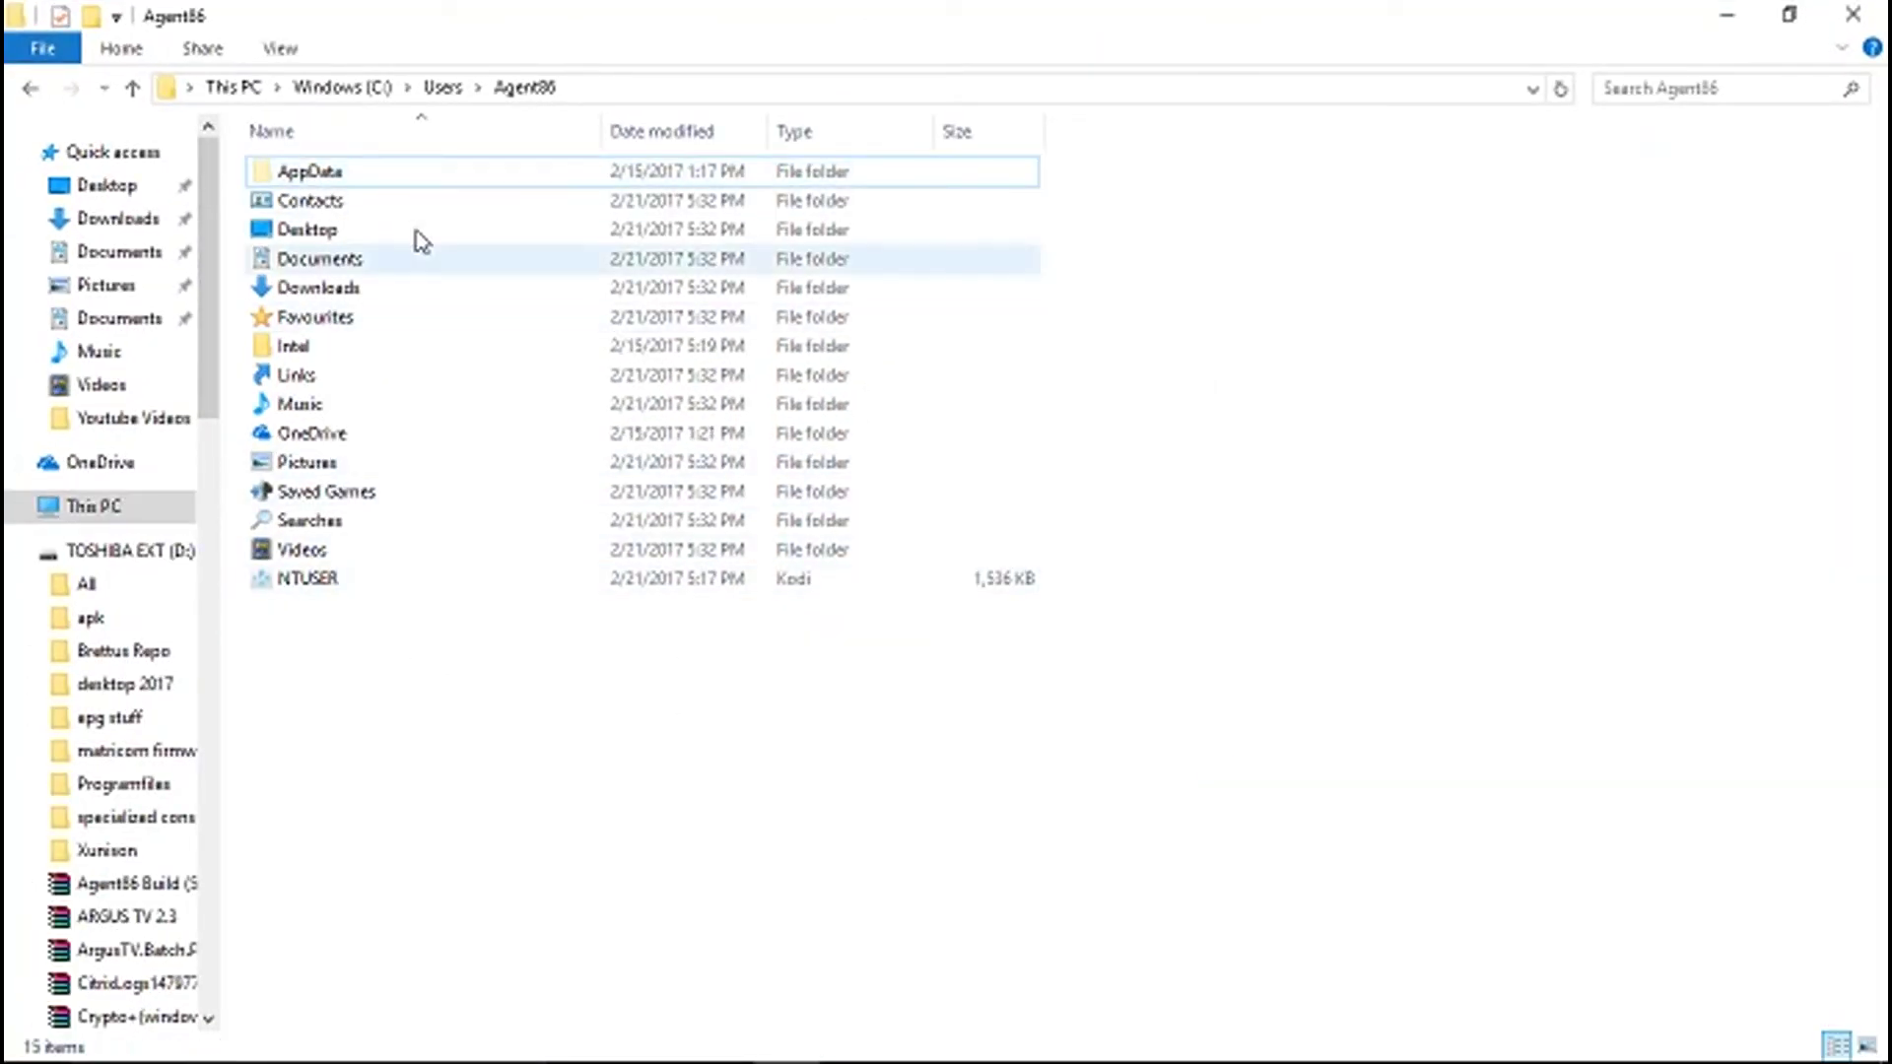
click(279, 51)
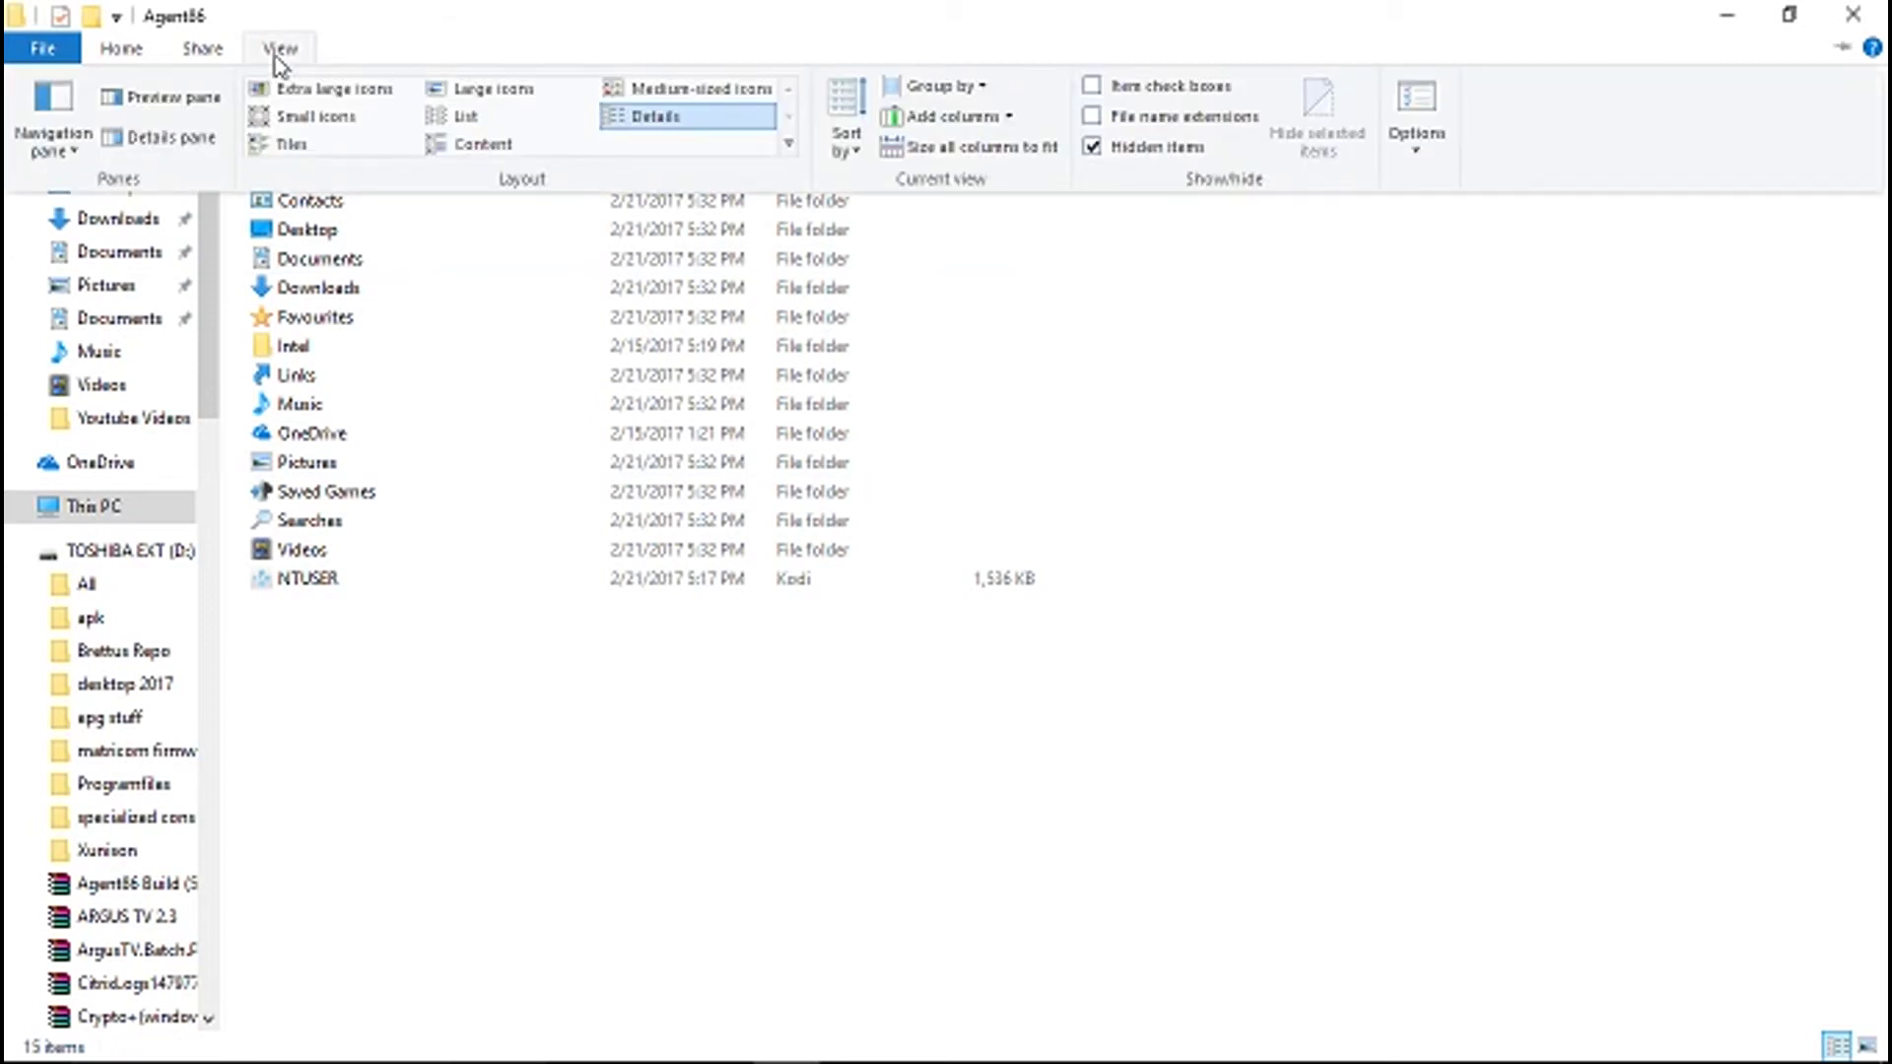
click(1092, 147)
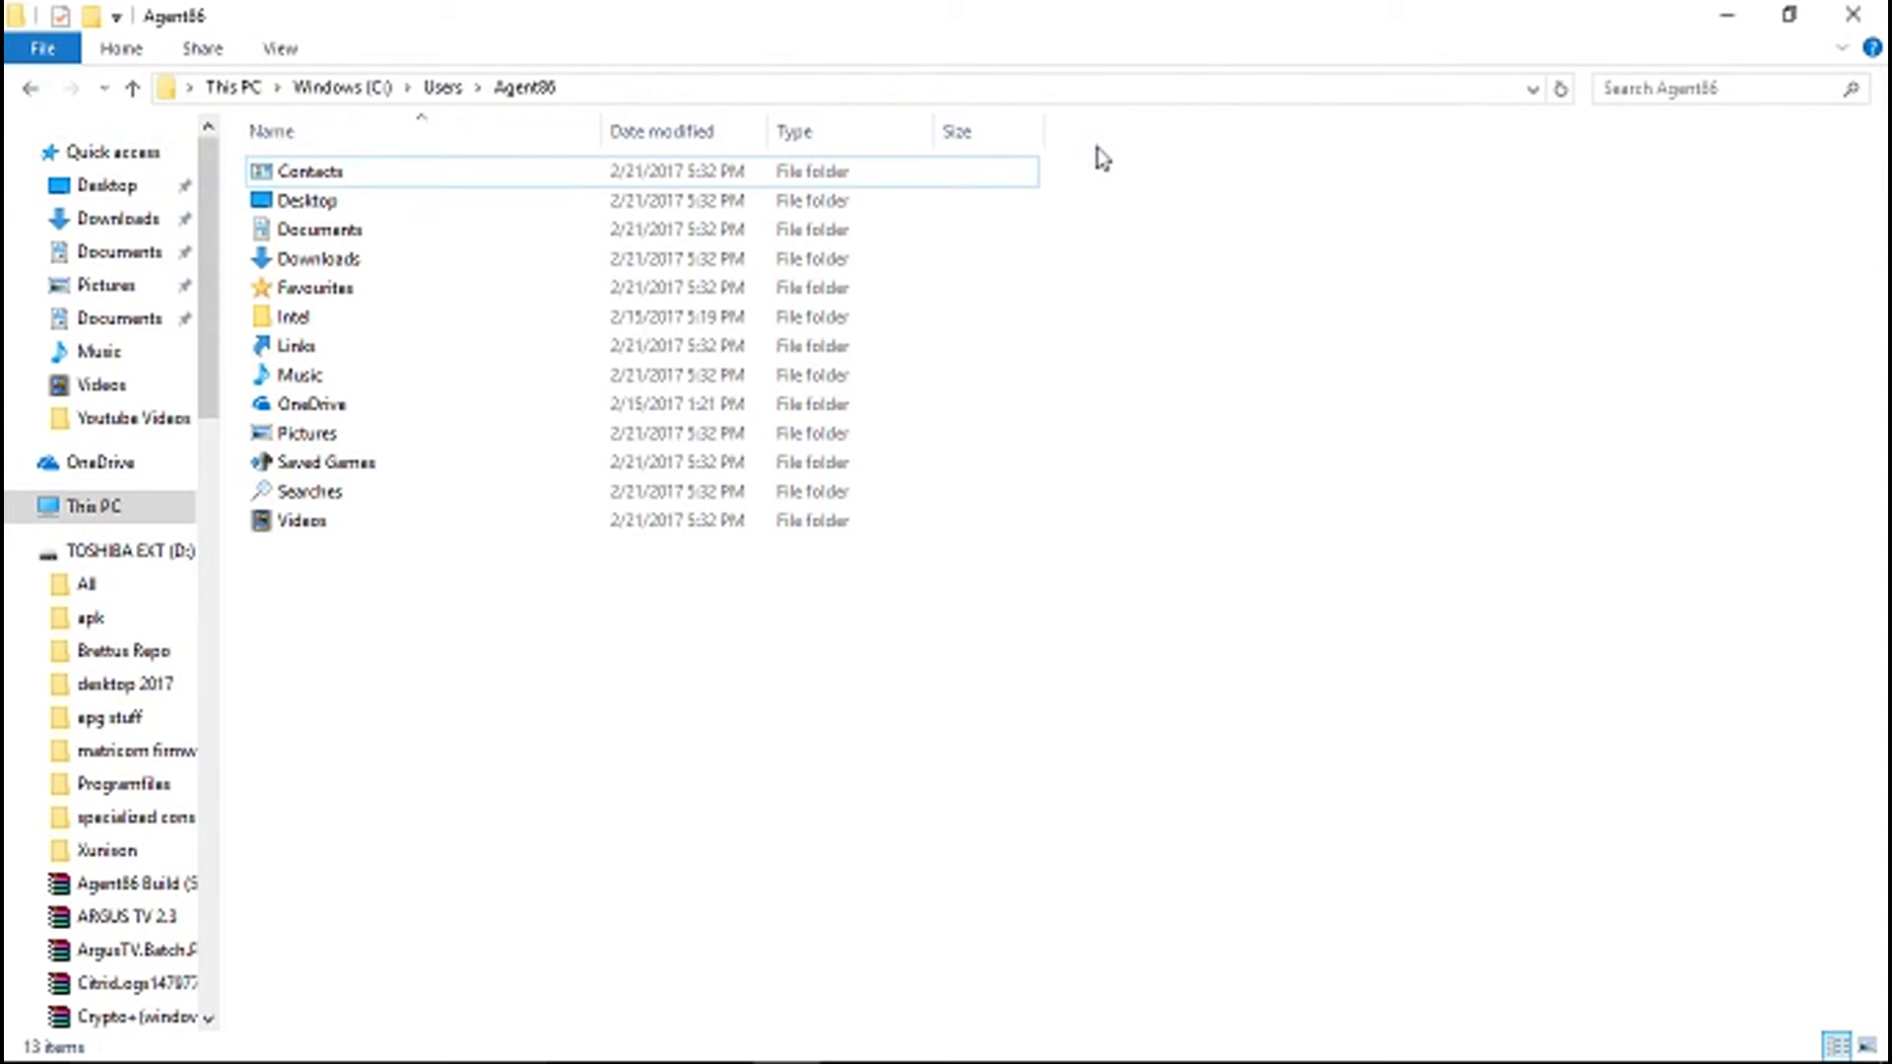
click(279, 52)
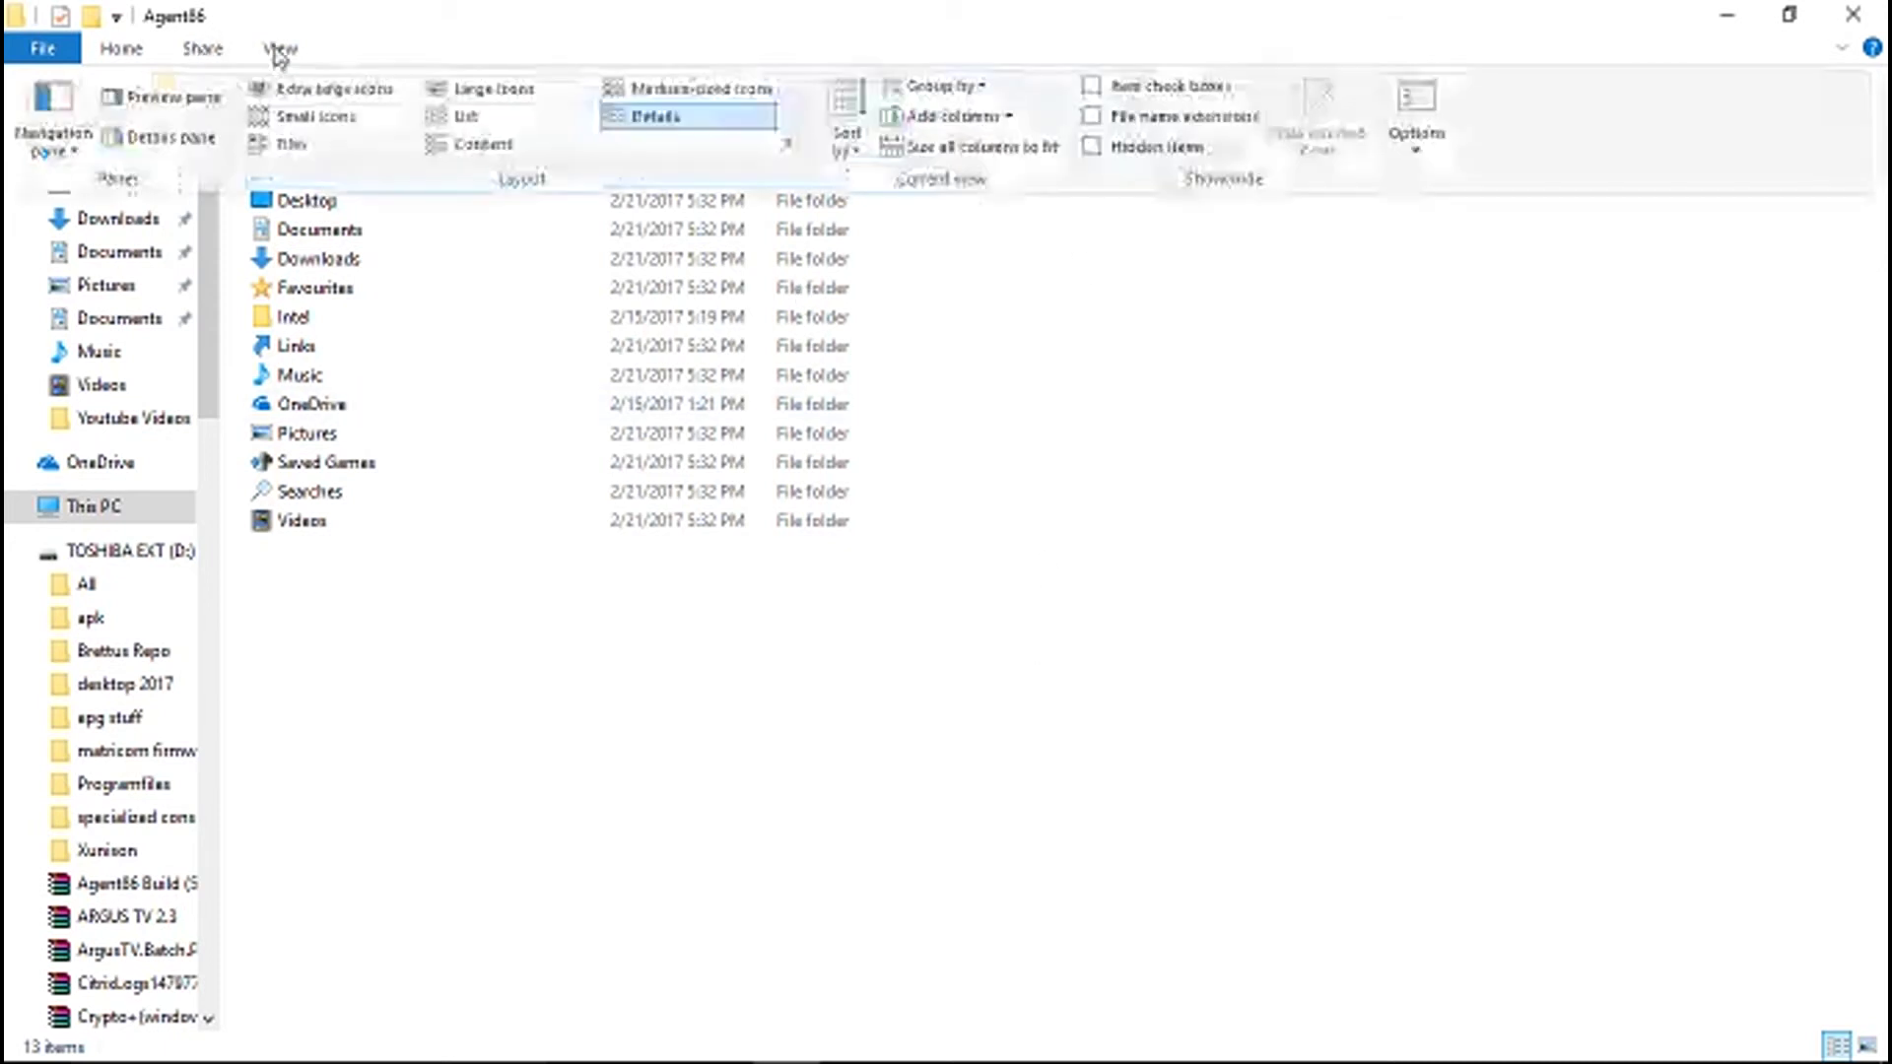
click(1096, 147)
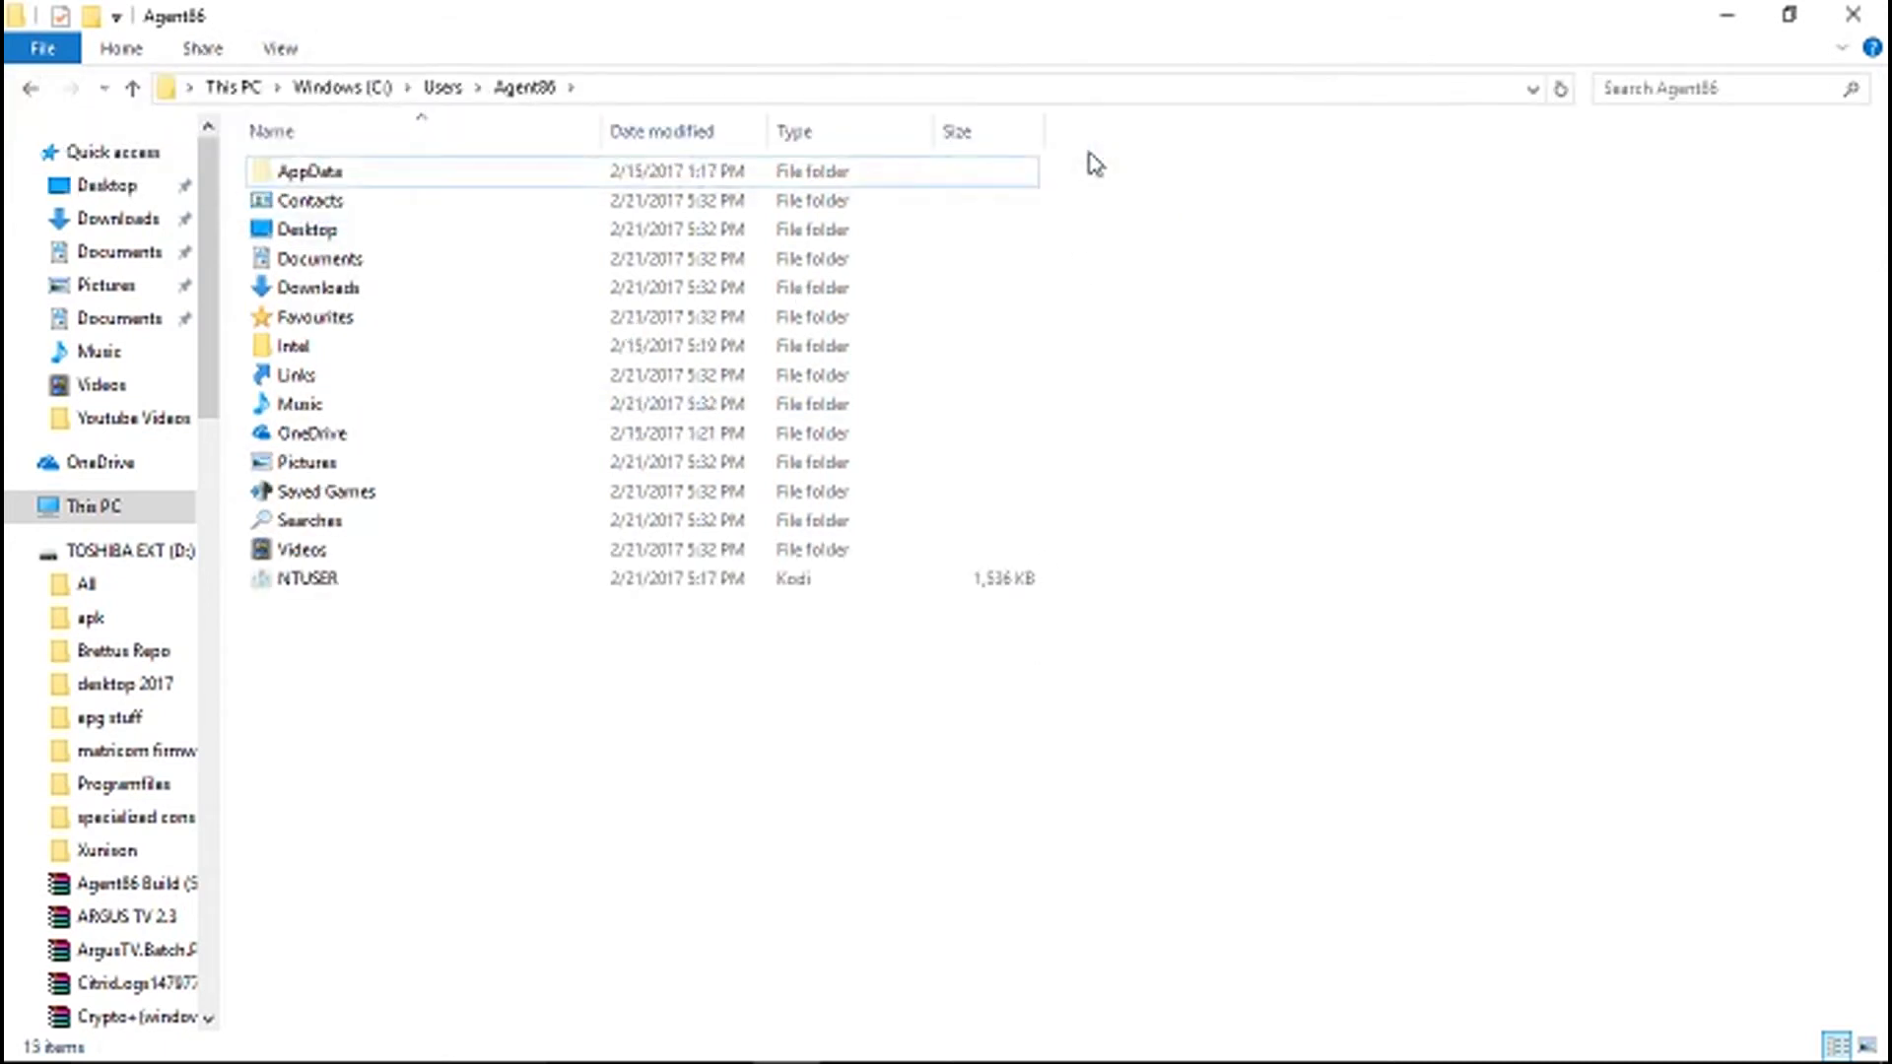
- Open the AppData folder, look inside its Roaming subfolder, and return to AppData
click(365, 178)
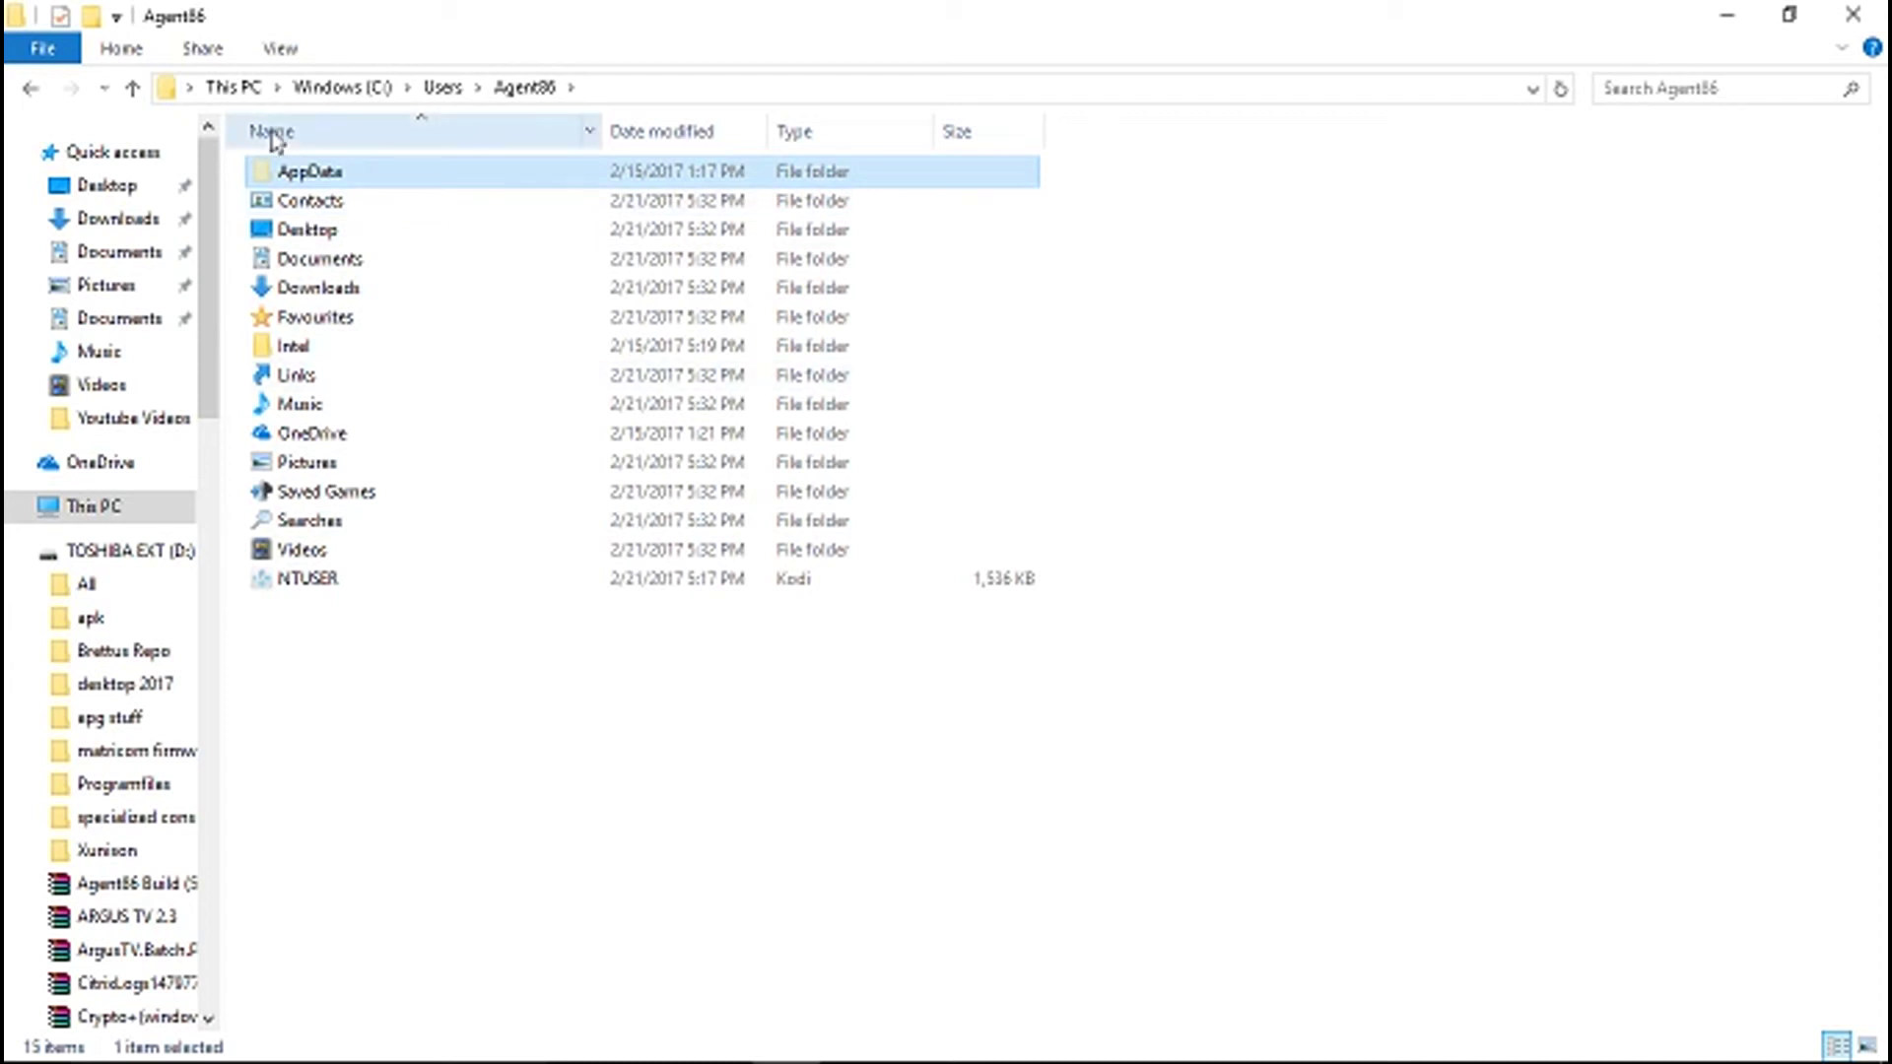
double_click(350, 175)
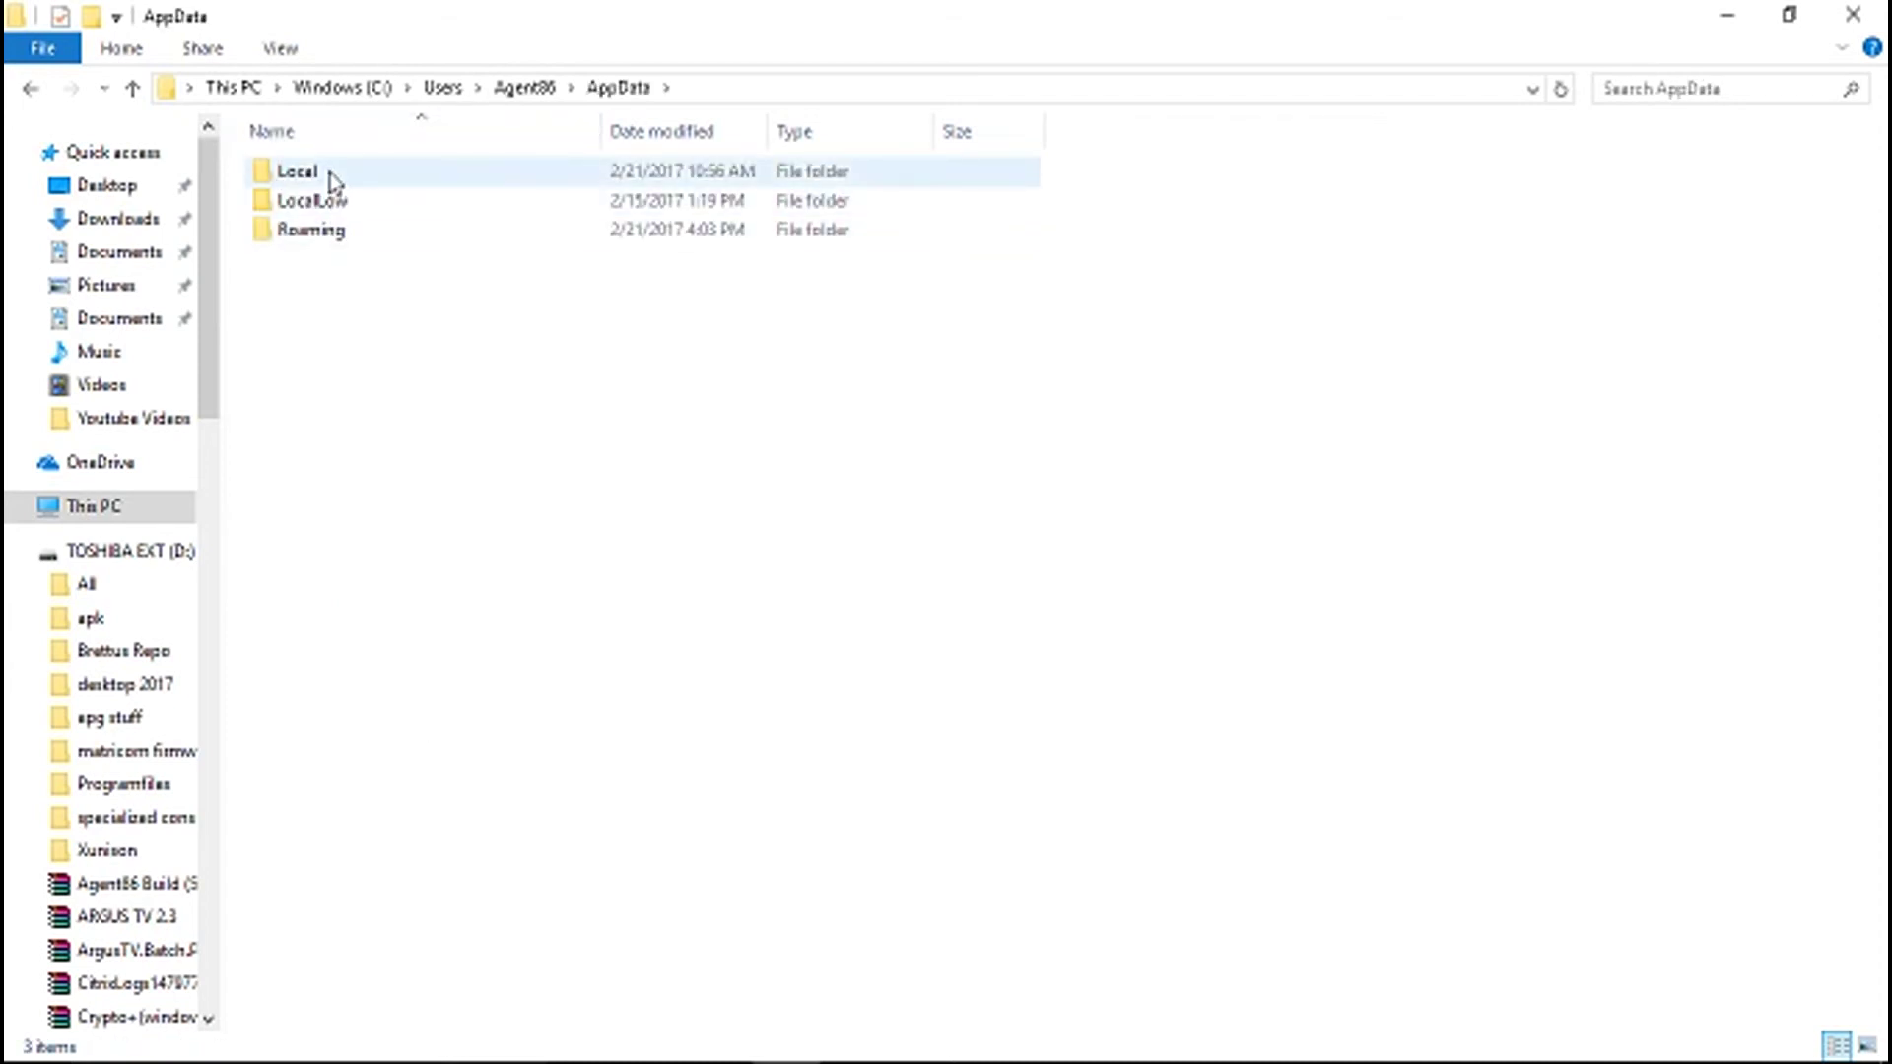
double_click(342, 235)
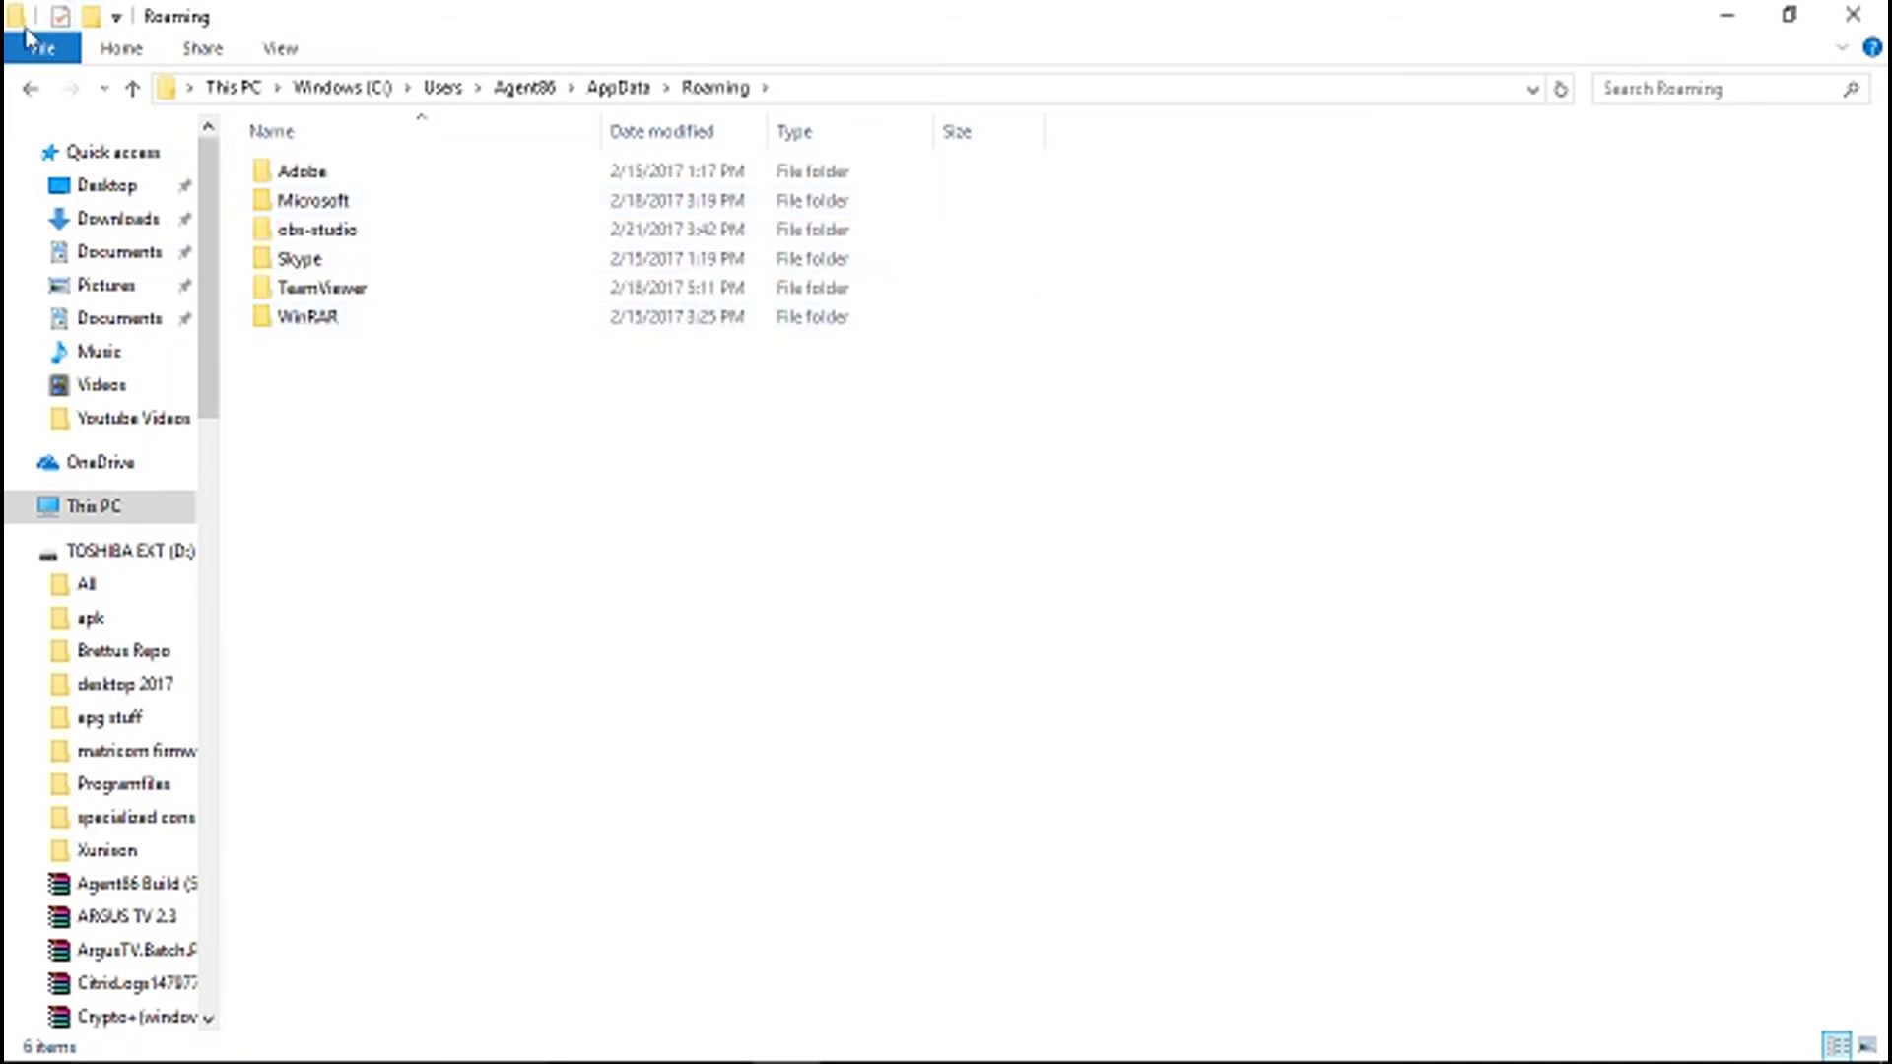
click(32, 90)
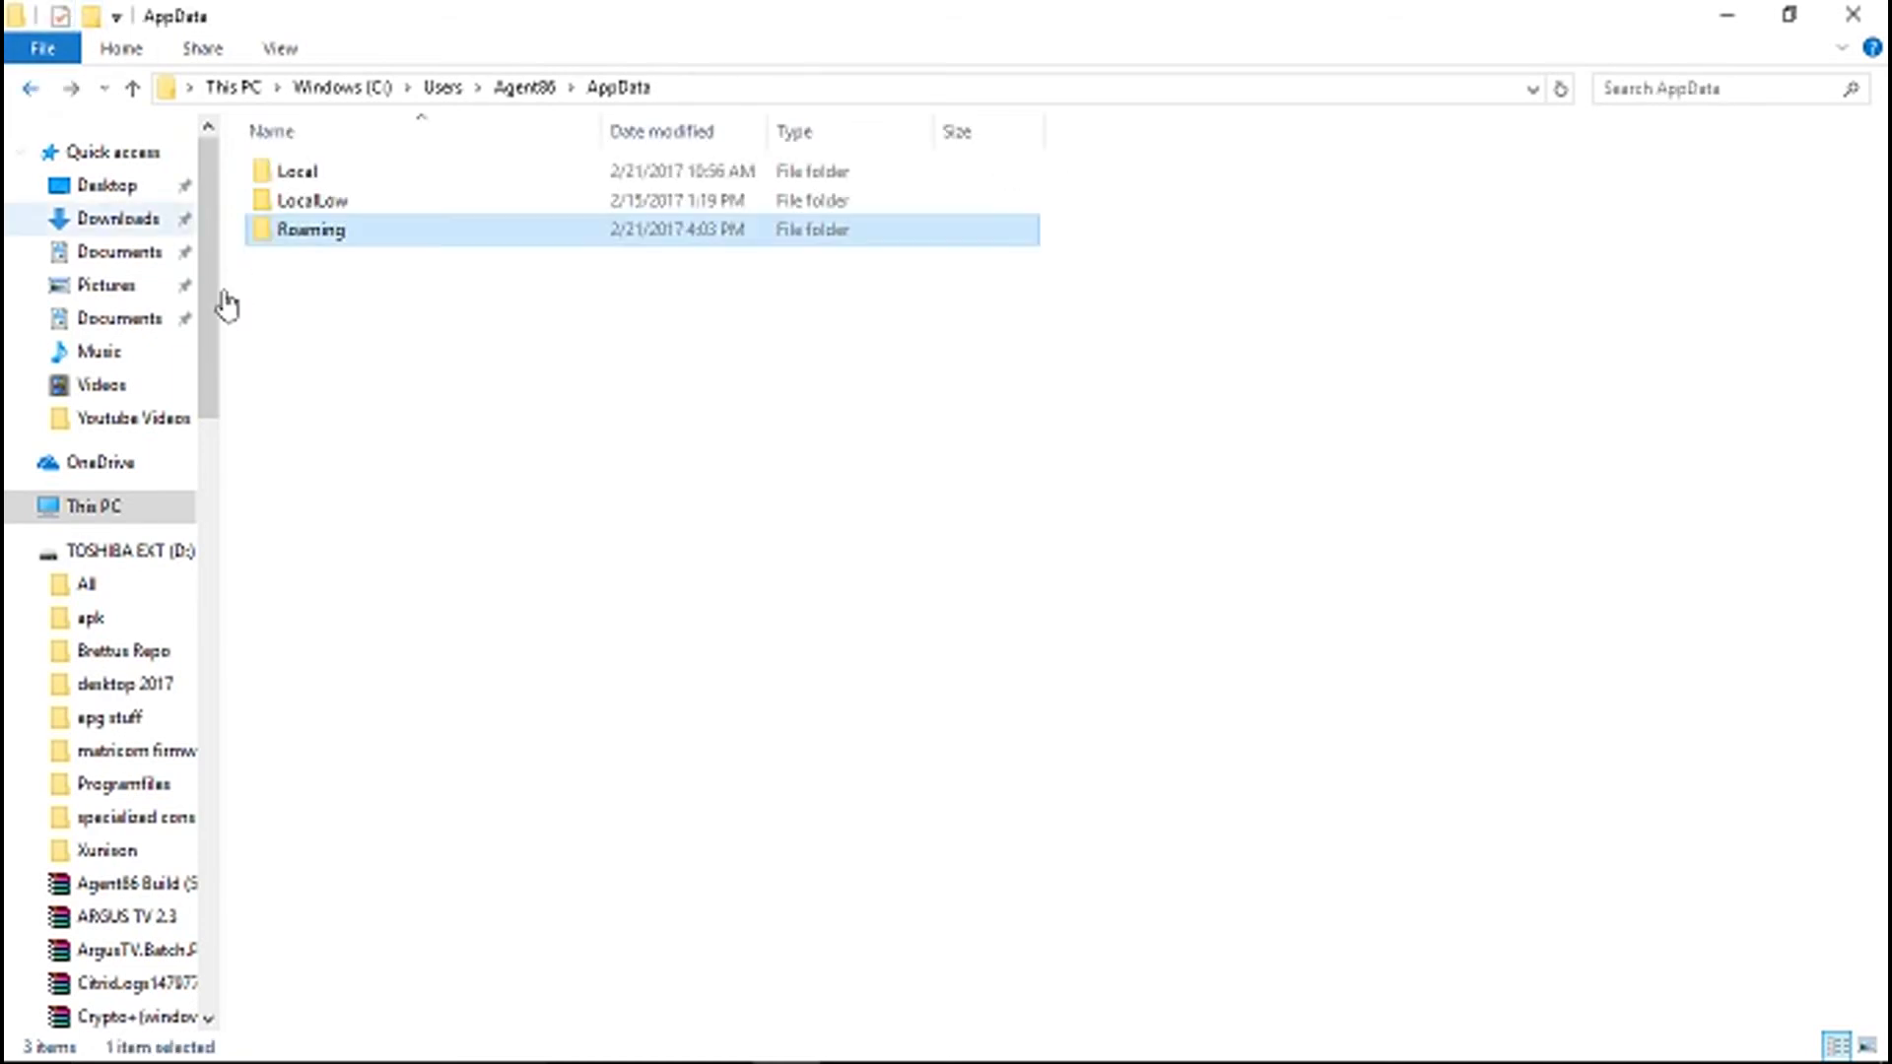
- Open the XBMCFoundation.Kodi package folder under Local\Packages in AppData and dismiss the Facebook notification
double_click(313, 174)
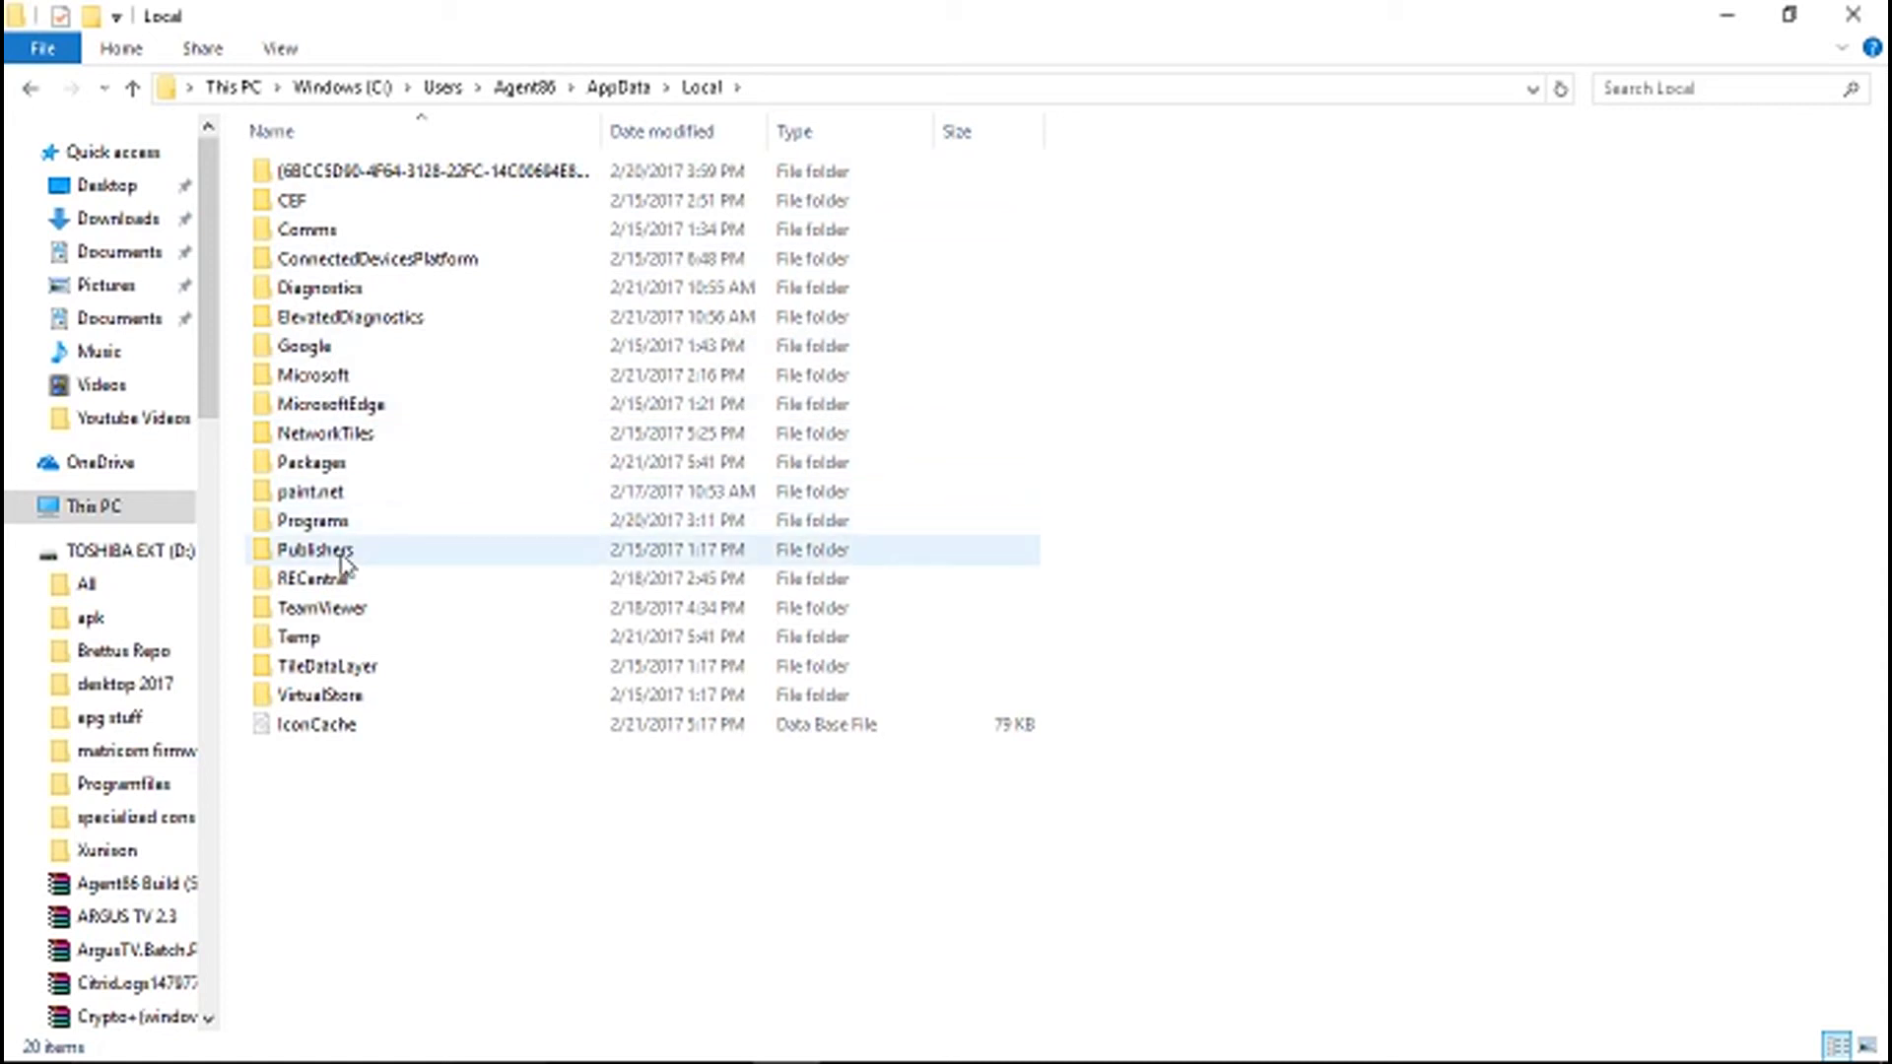
double_click(311, 463)
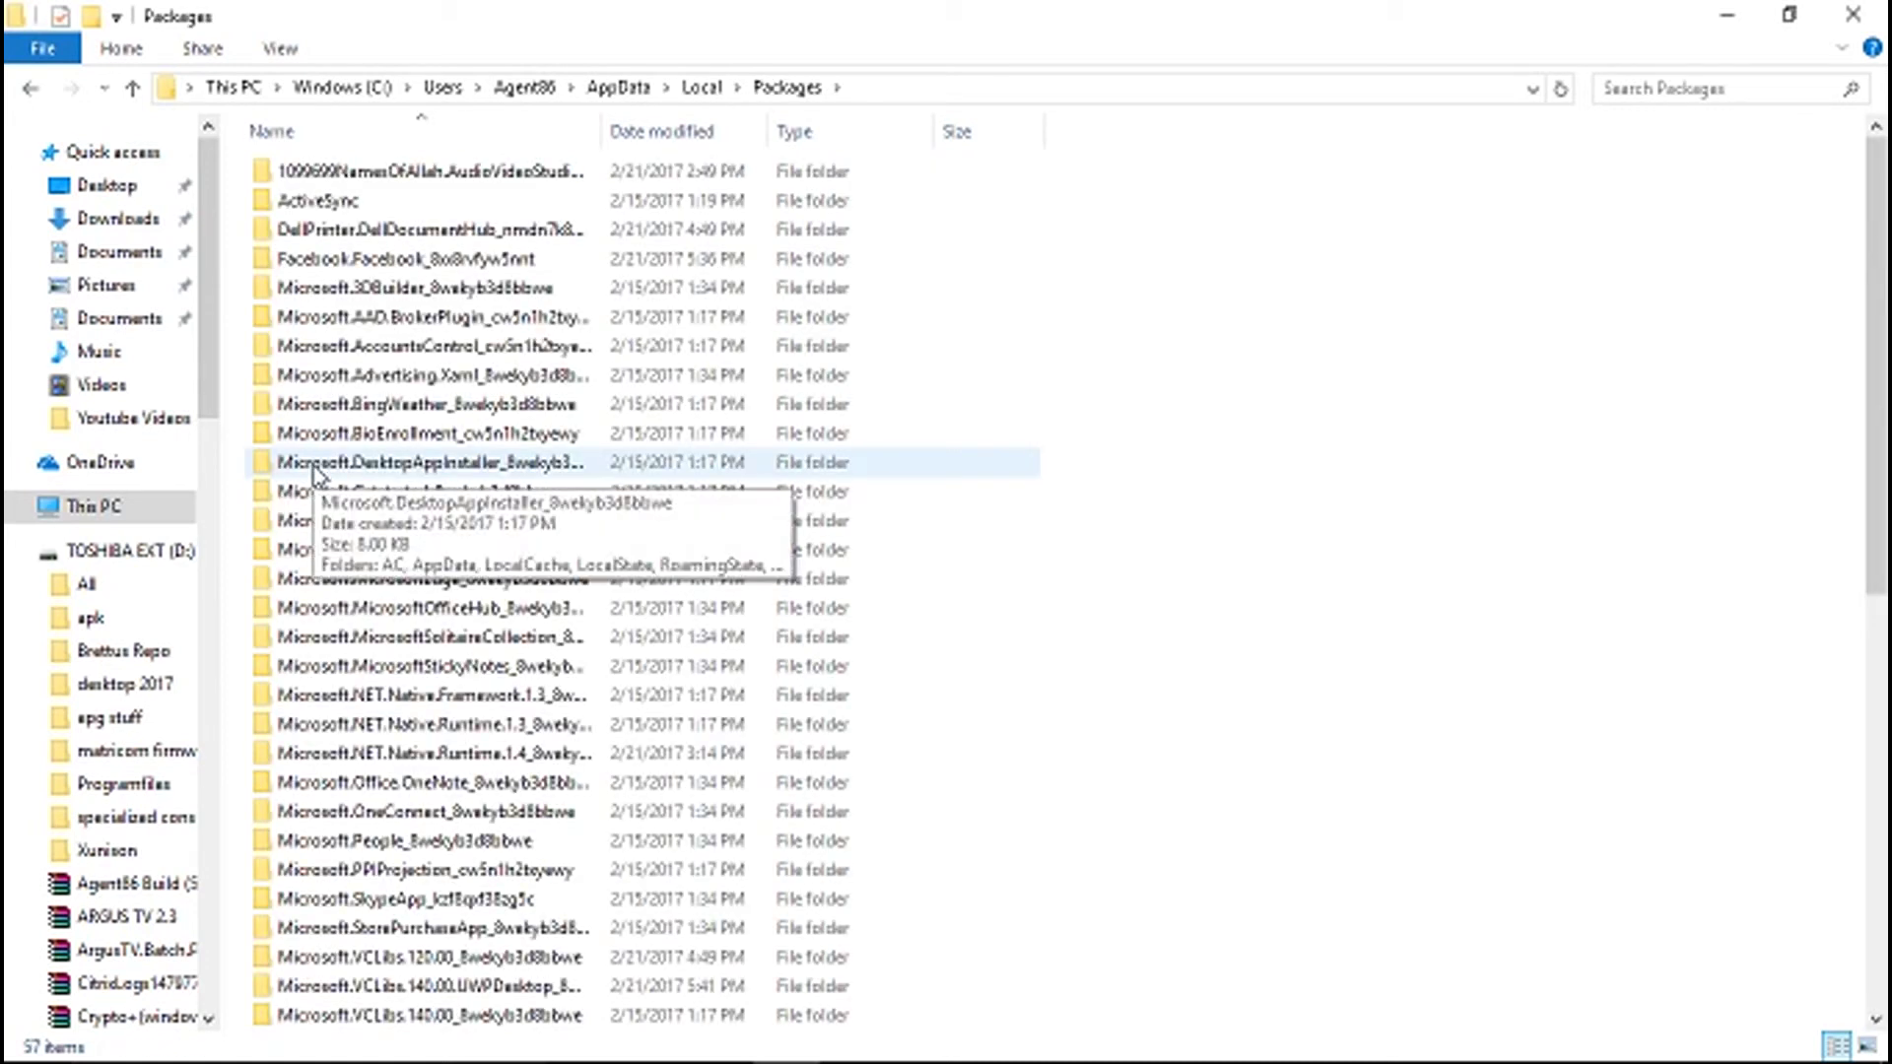
scroll(434, 863, down, 9)
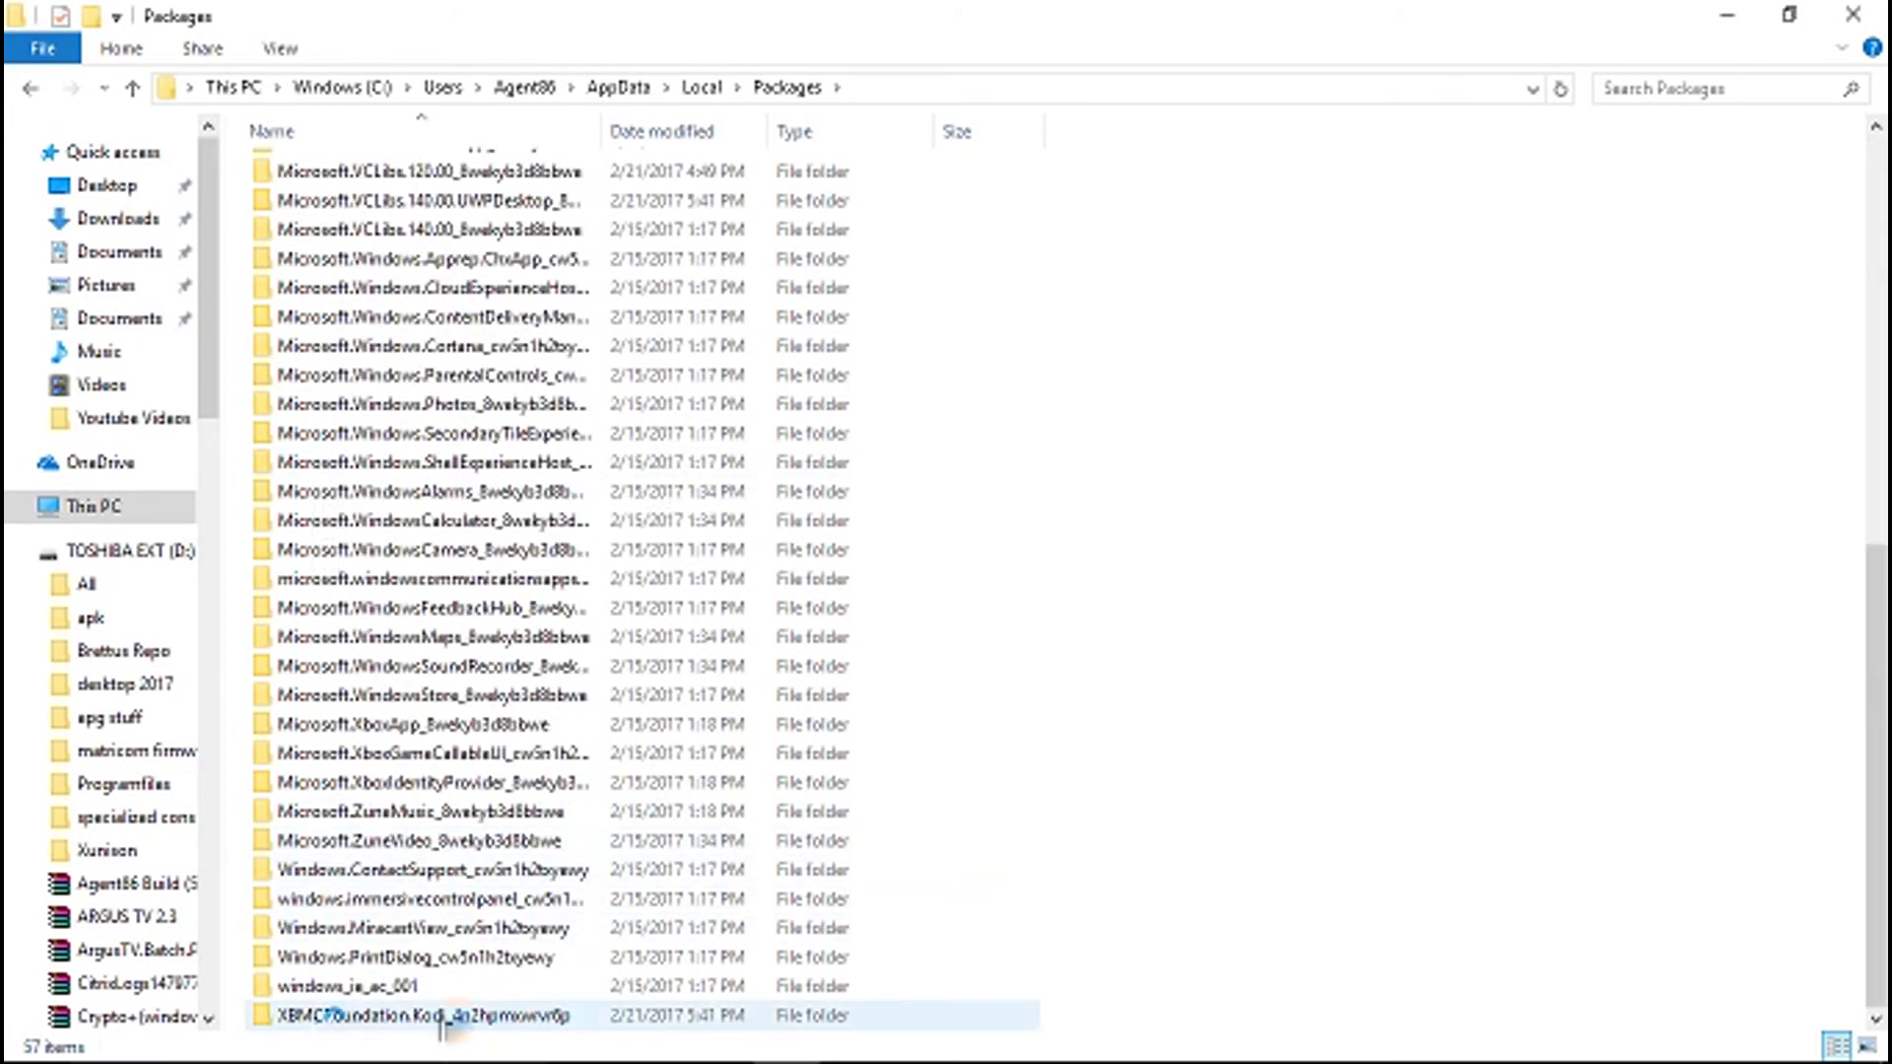
double_click(421, 1017)
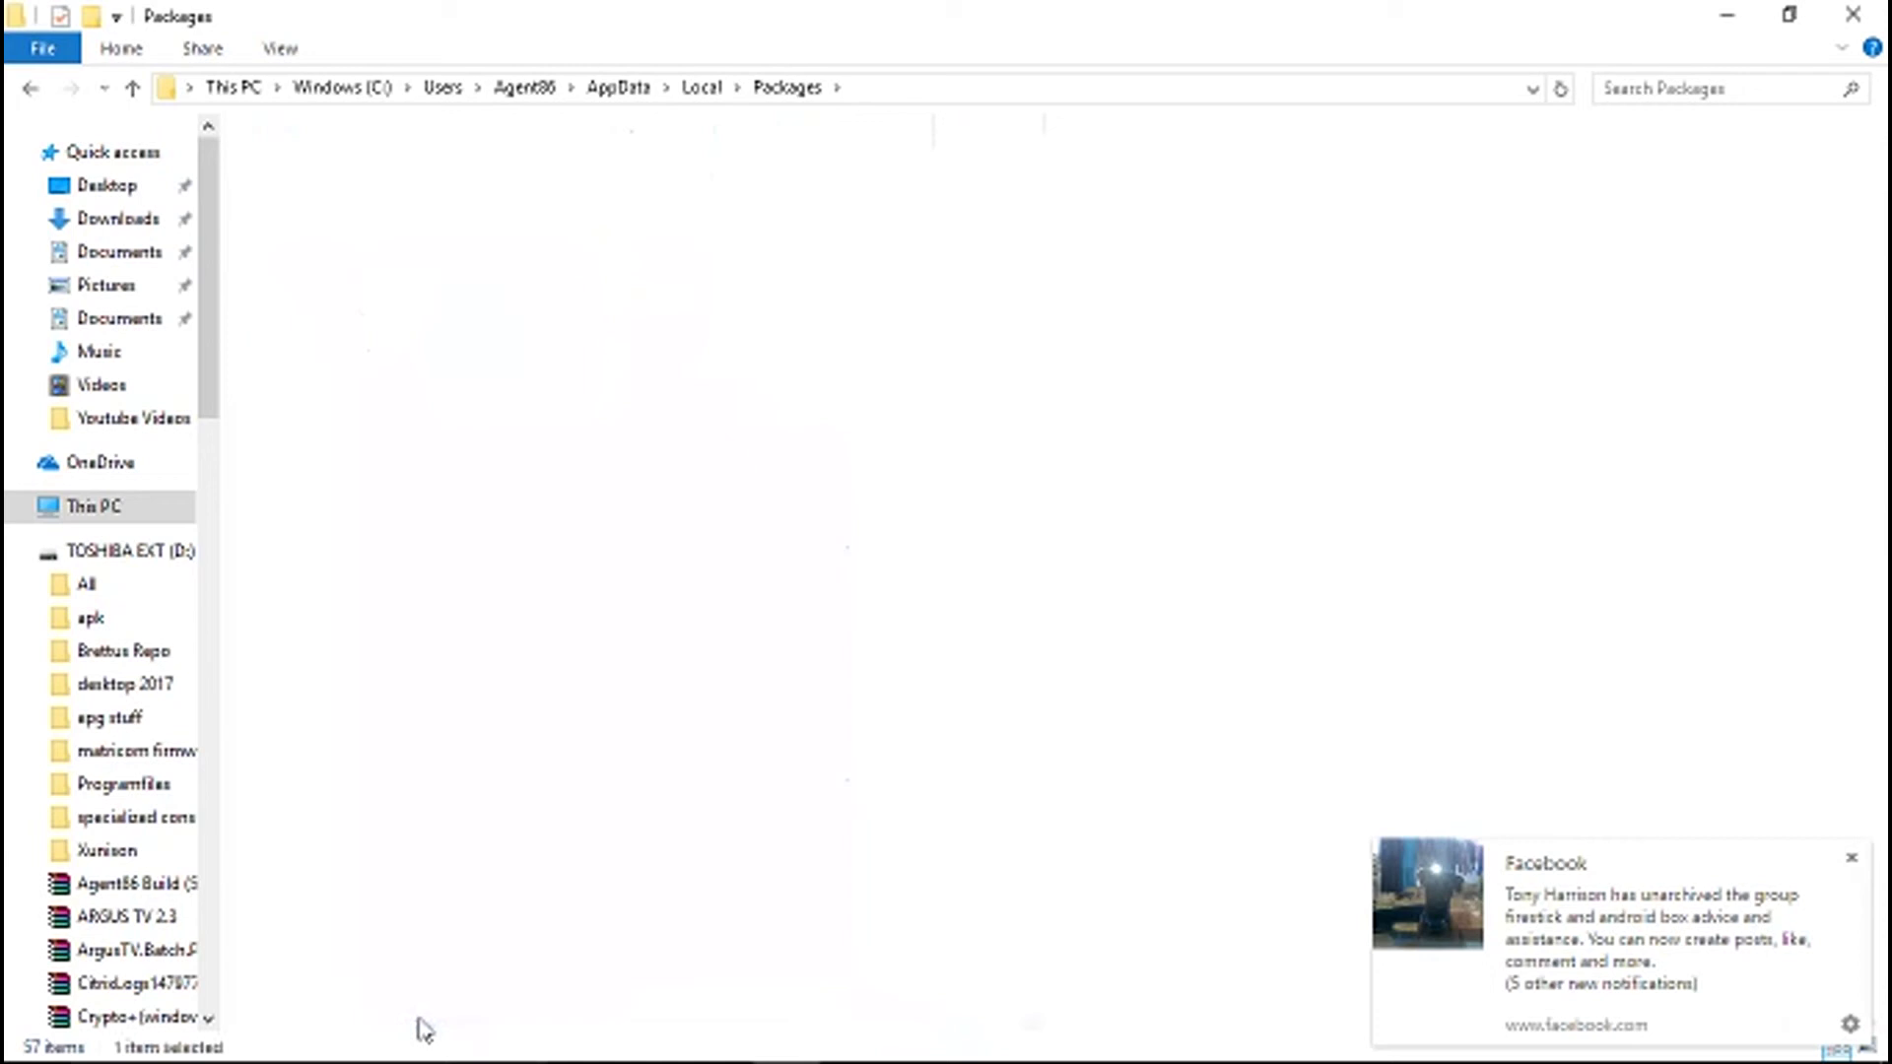
click(1852, 858)
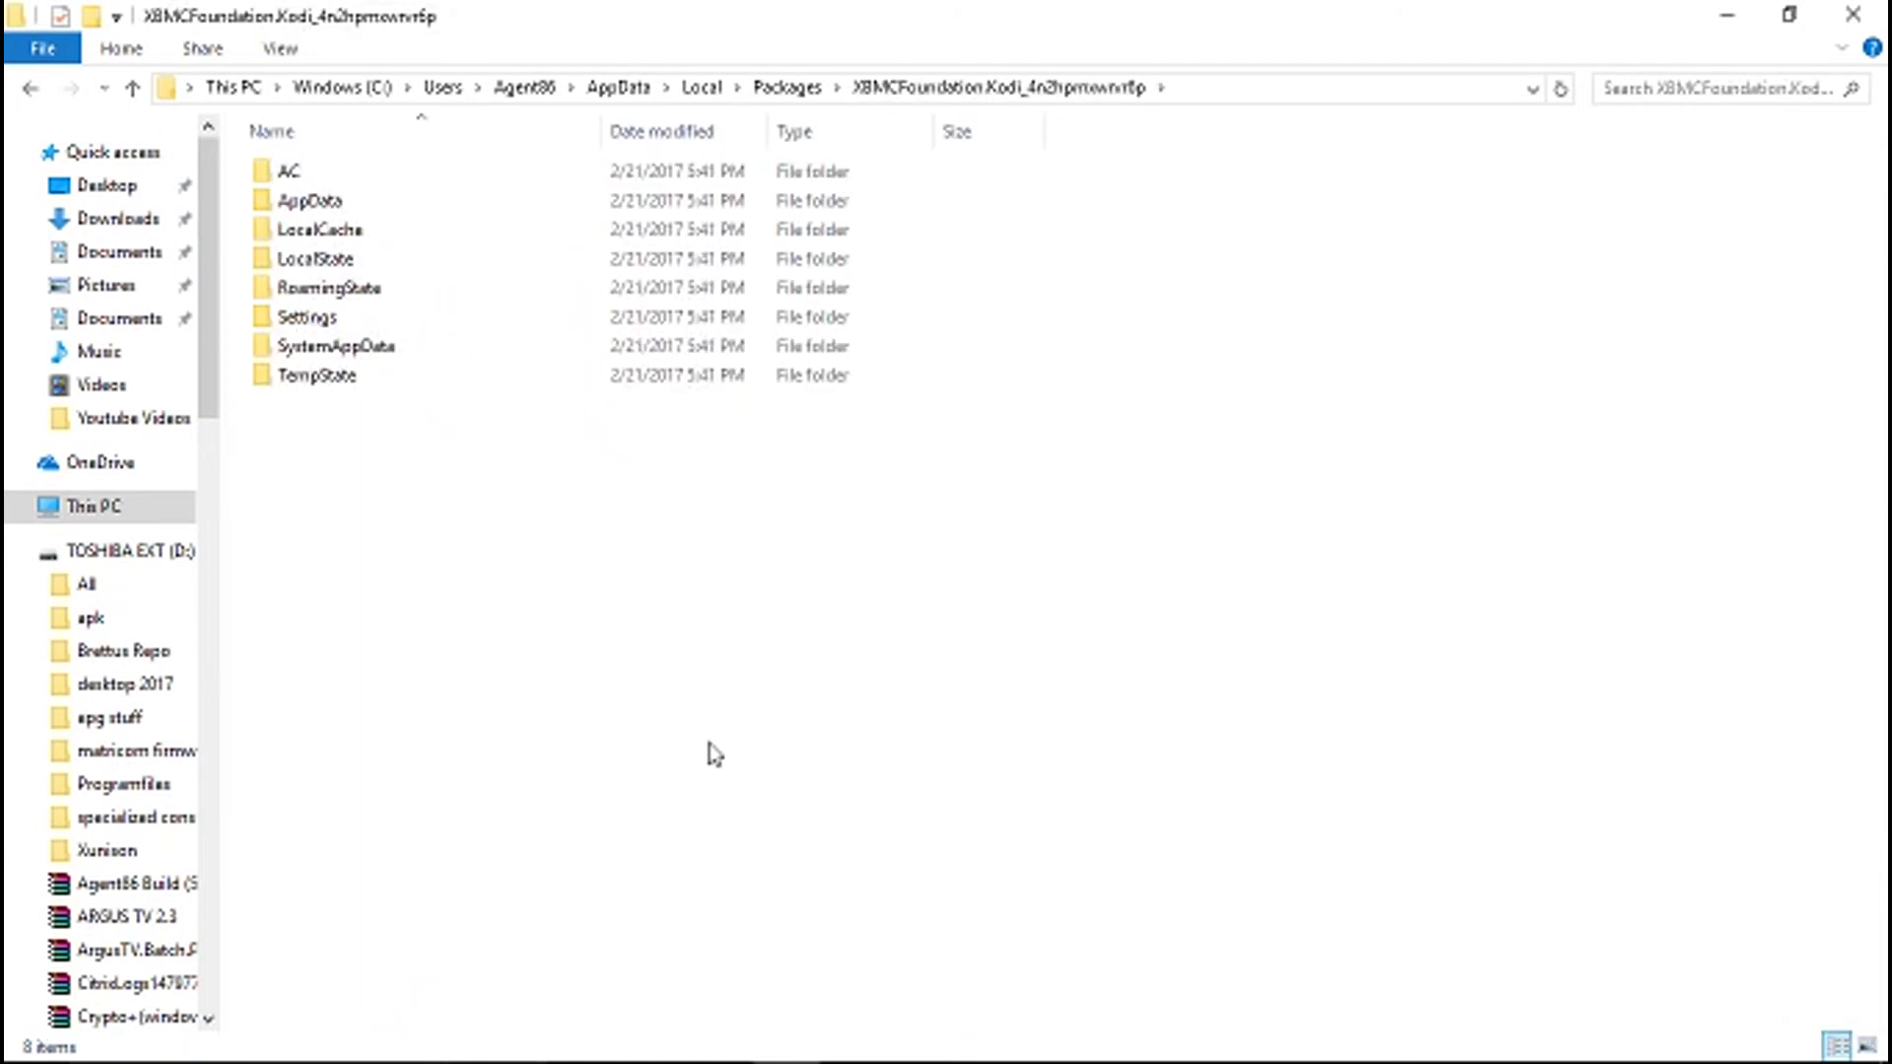
- Open the Kodi data folder located under LocalCache\Roaming in the package folder
click(335, 287)
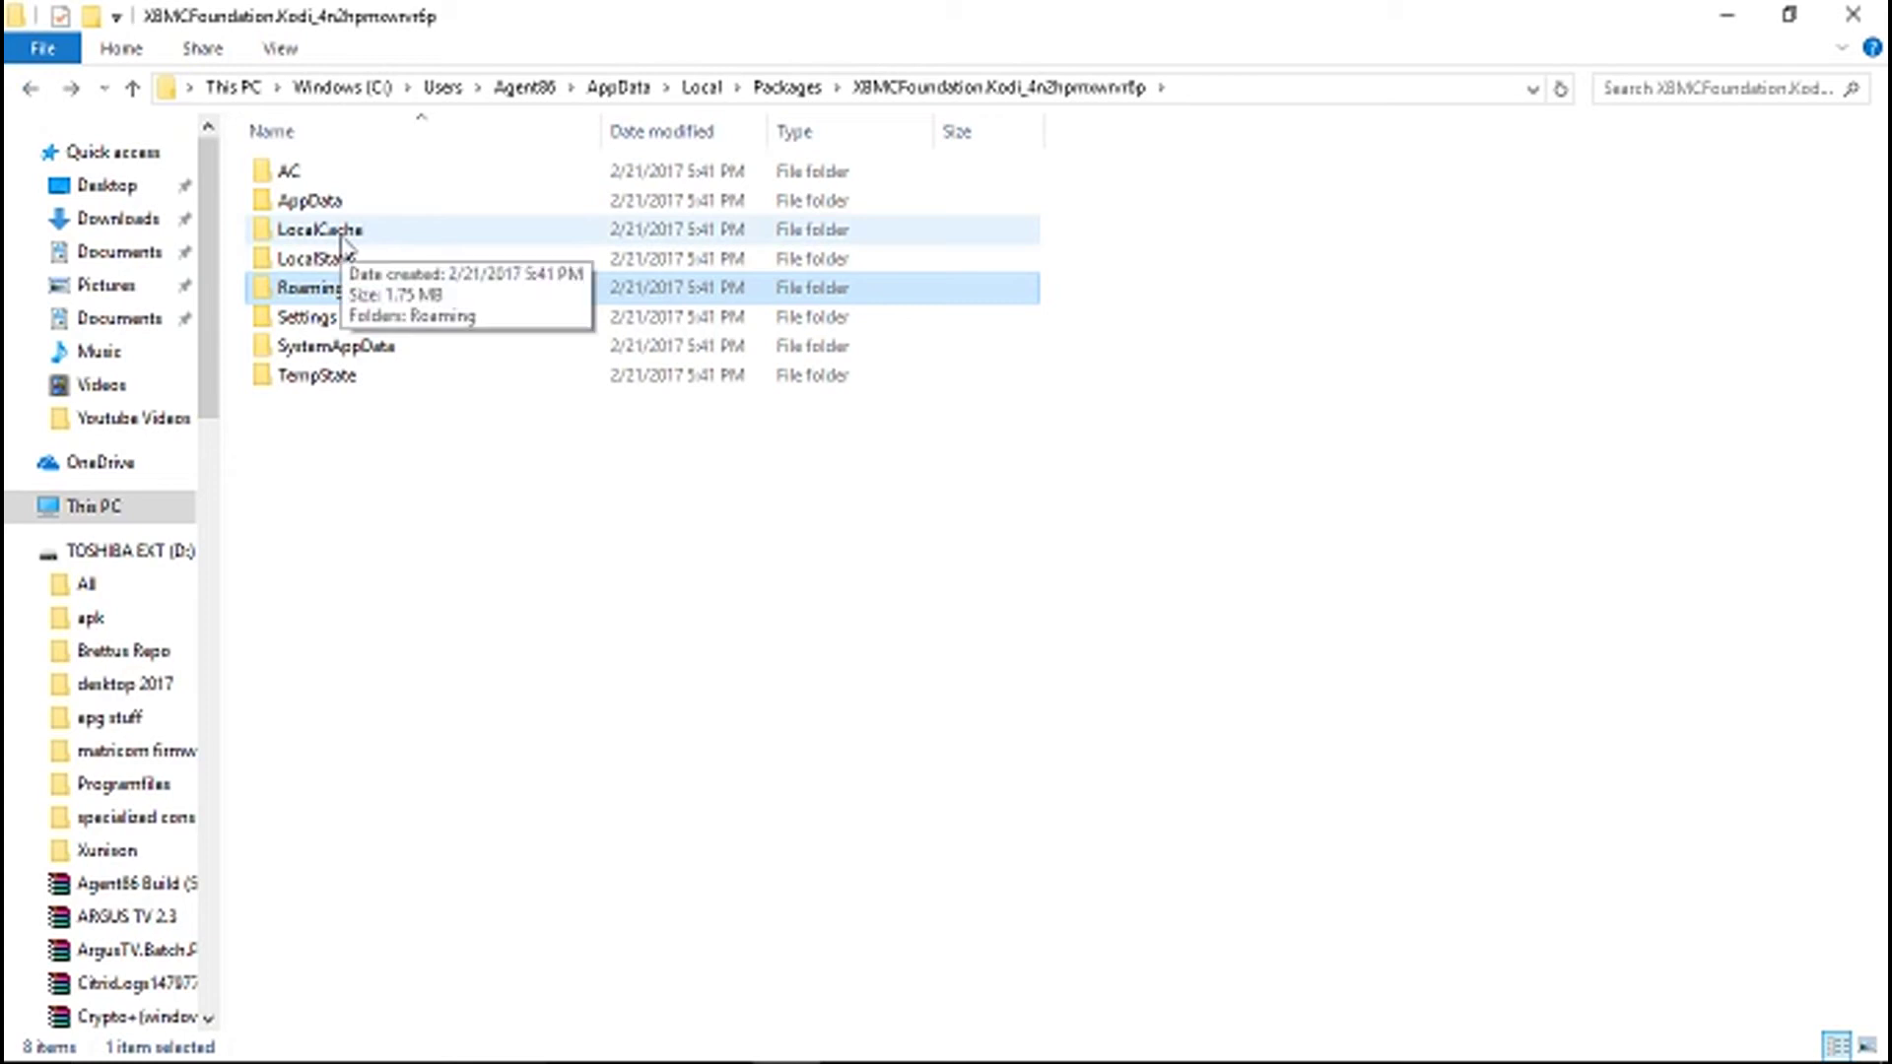
double_click(345, 245)
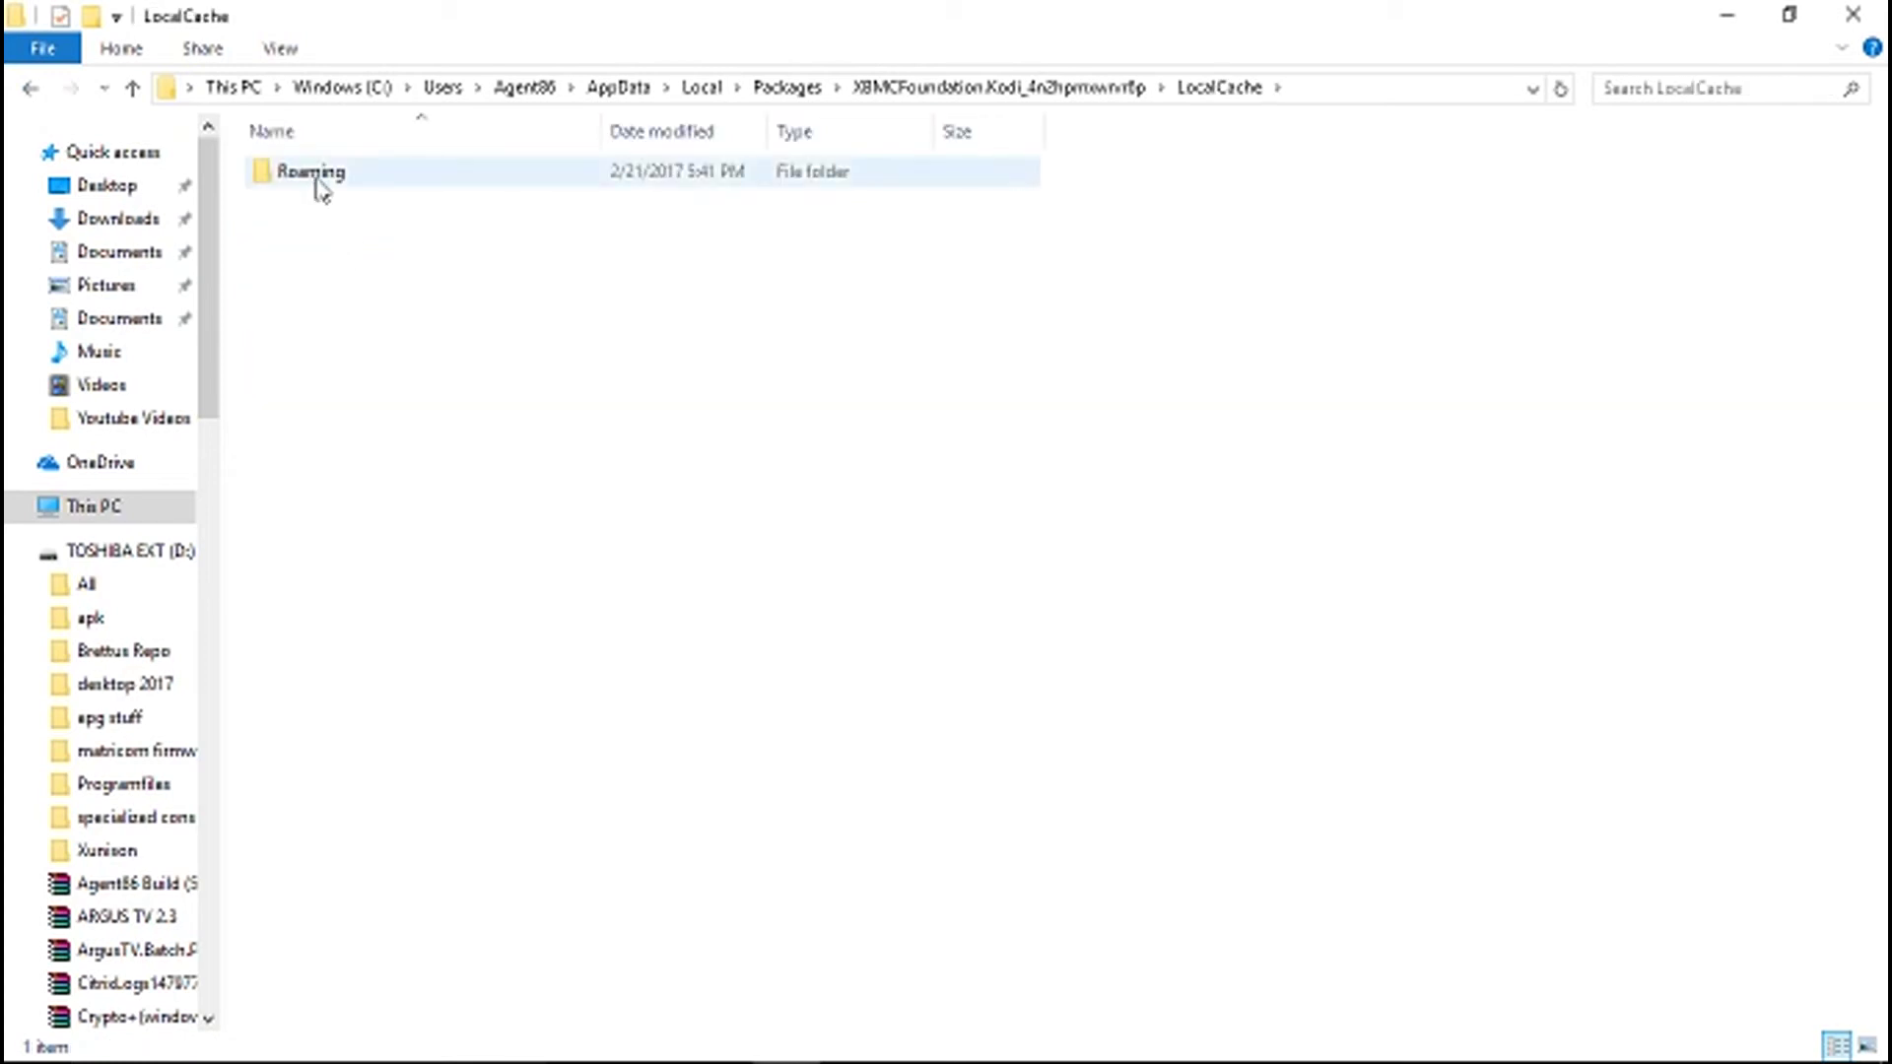
double_click(311, 173)
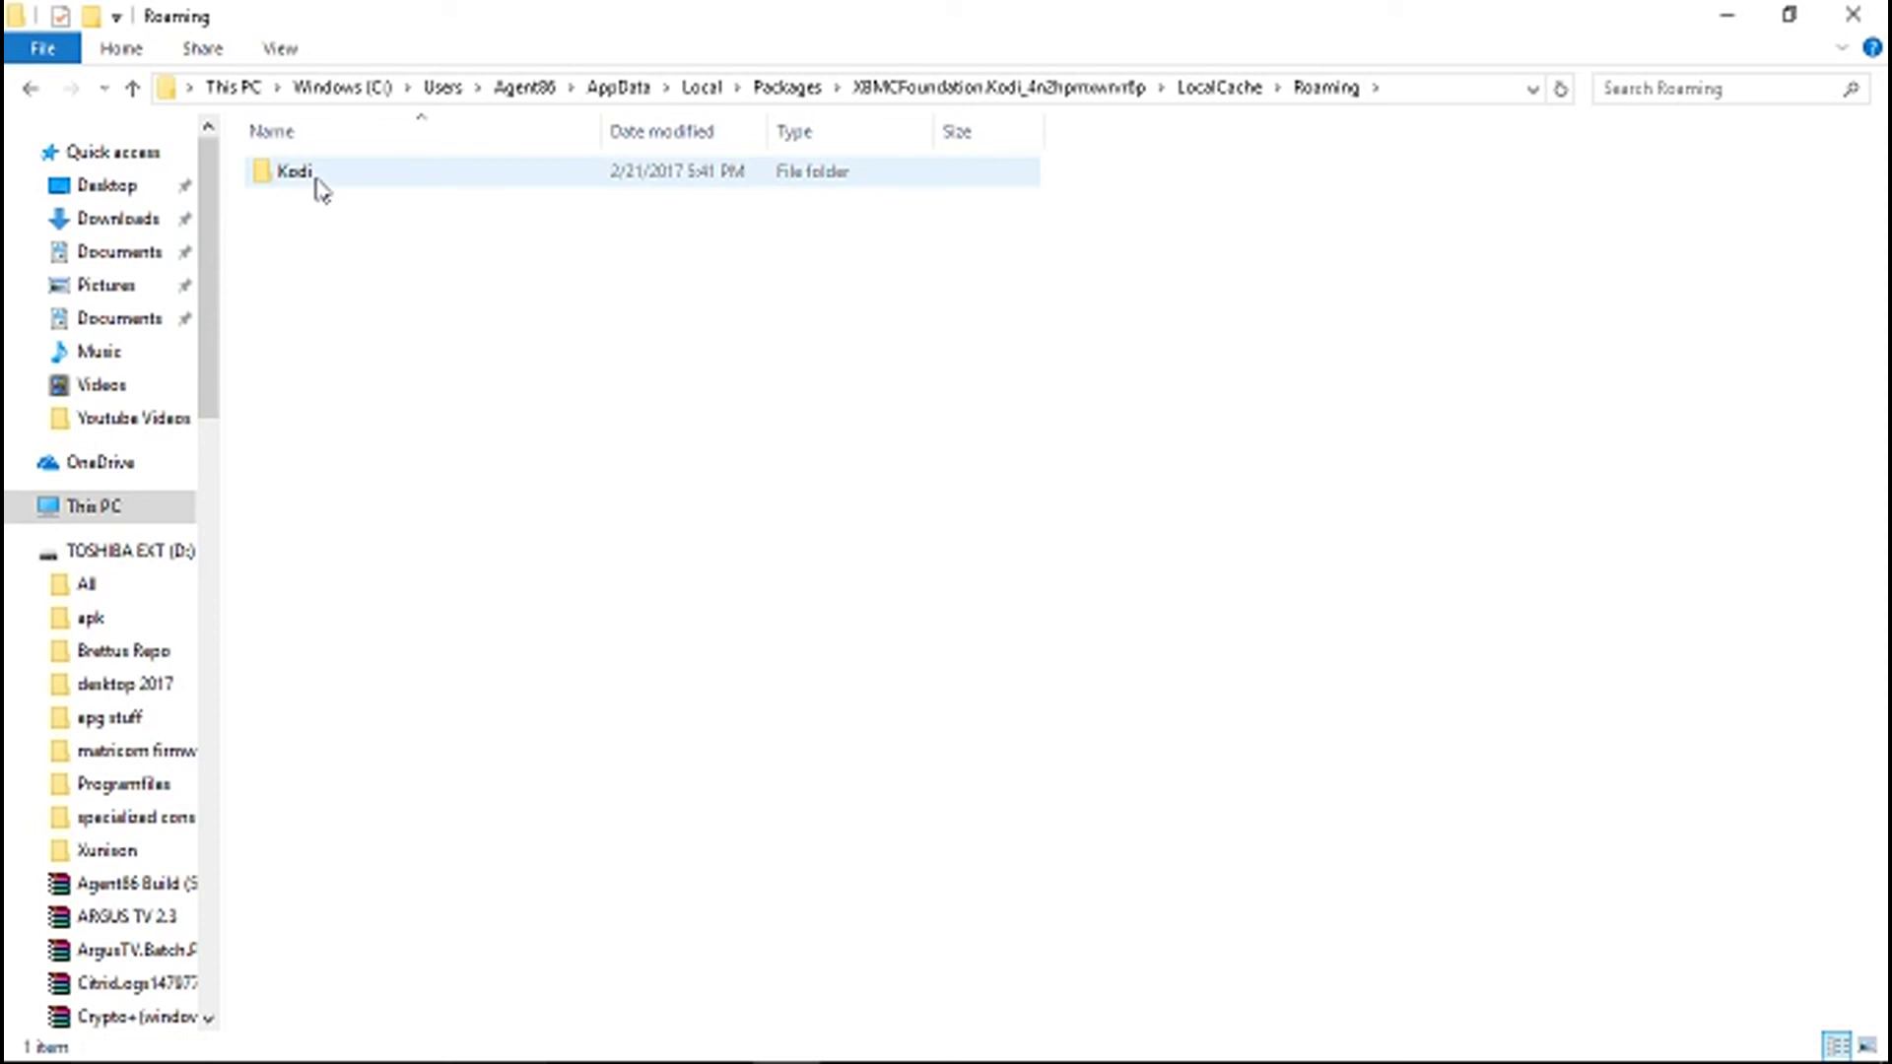
double_click(317, 180)
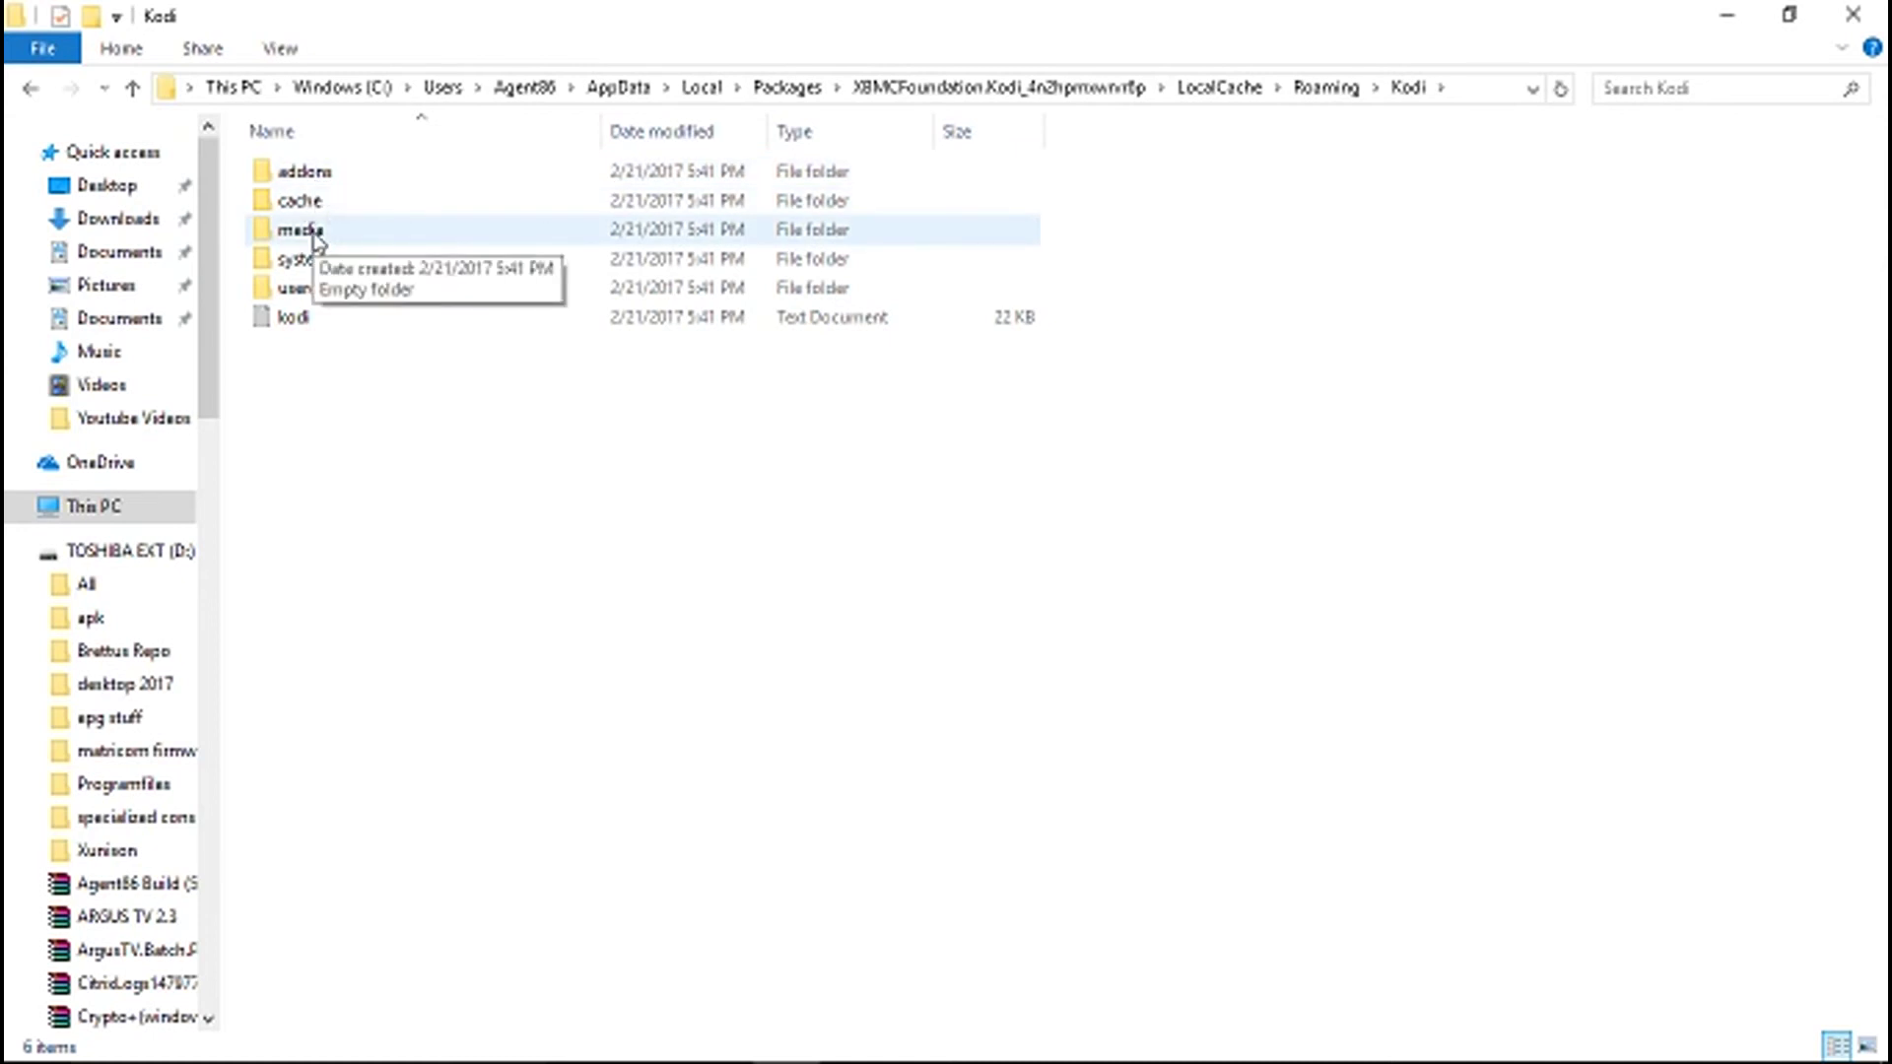
- Open Kodi's userdata folder and examine its guisettings, profiles and RssFeeds XML files, leaving nothing selected
click(314, 235)
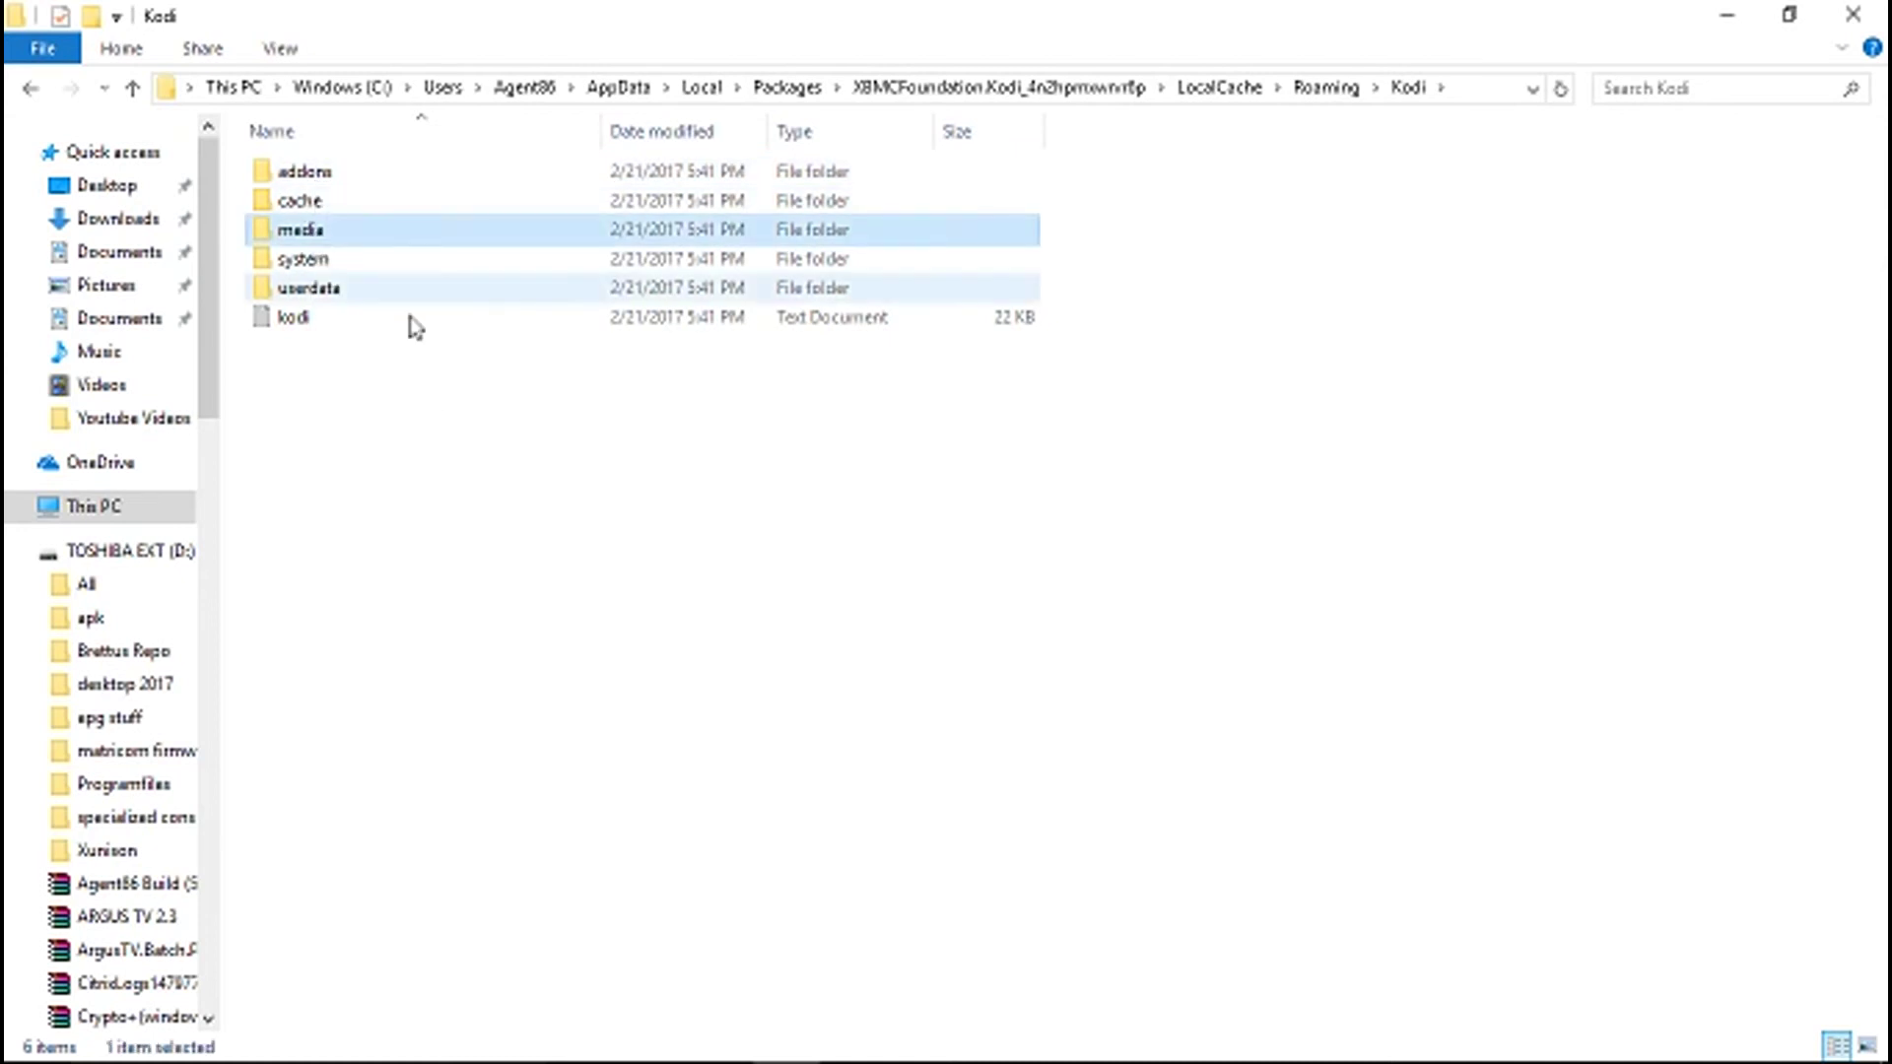
double_click(326, 293)
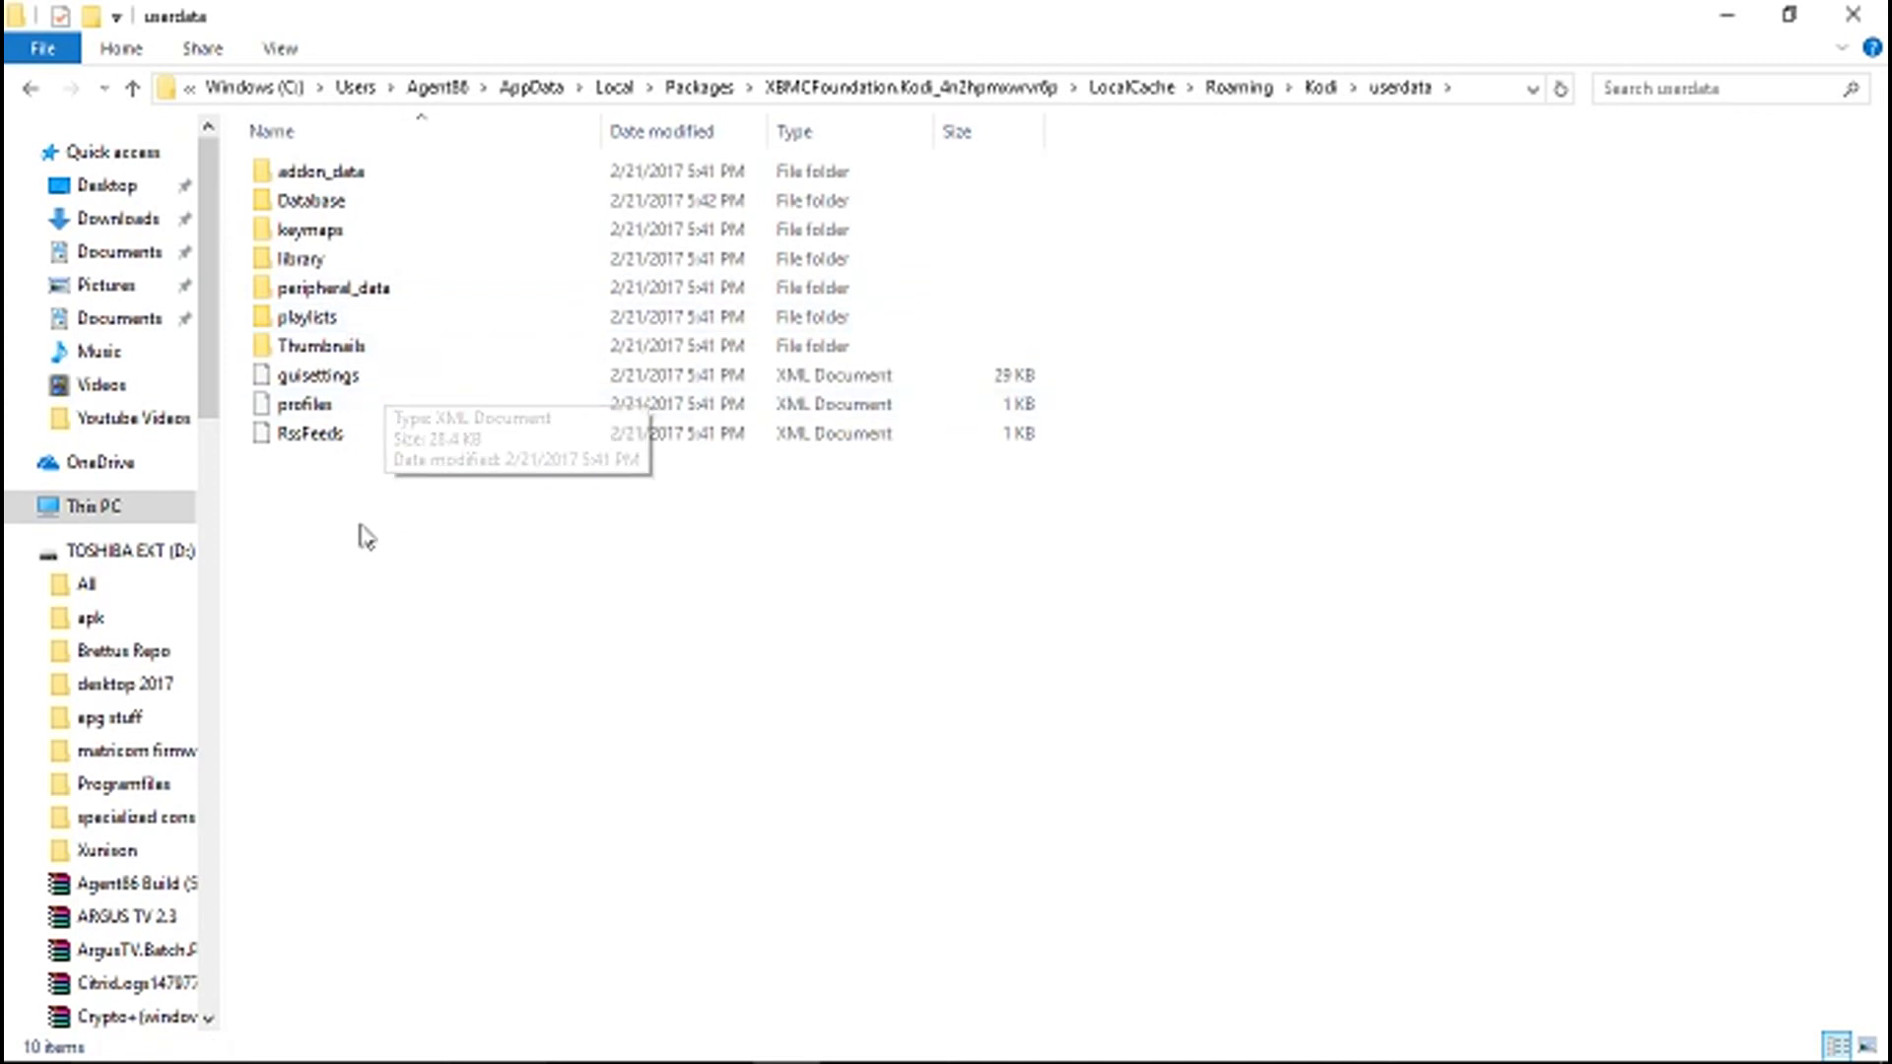
drag(321, 544, 317, 437)
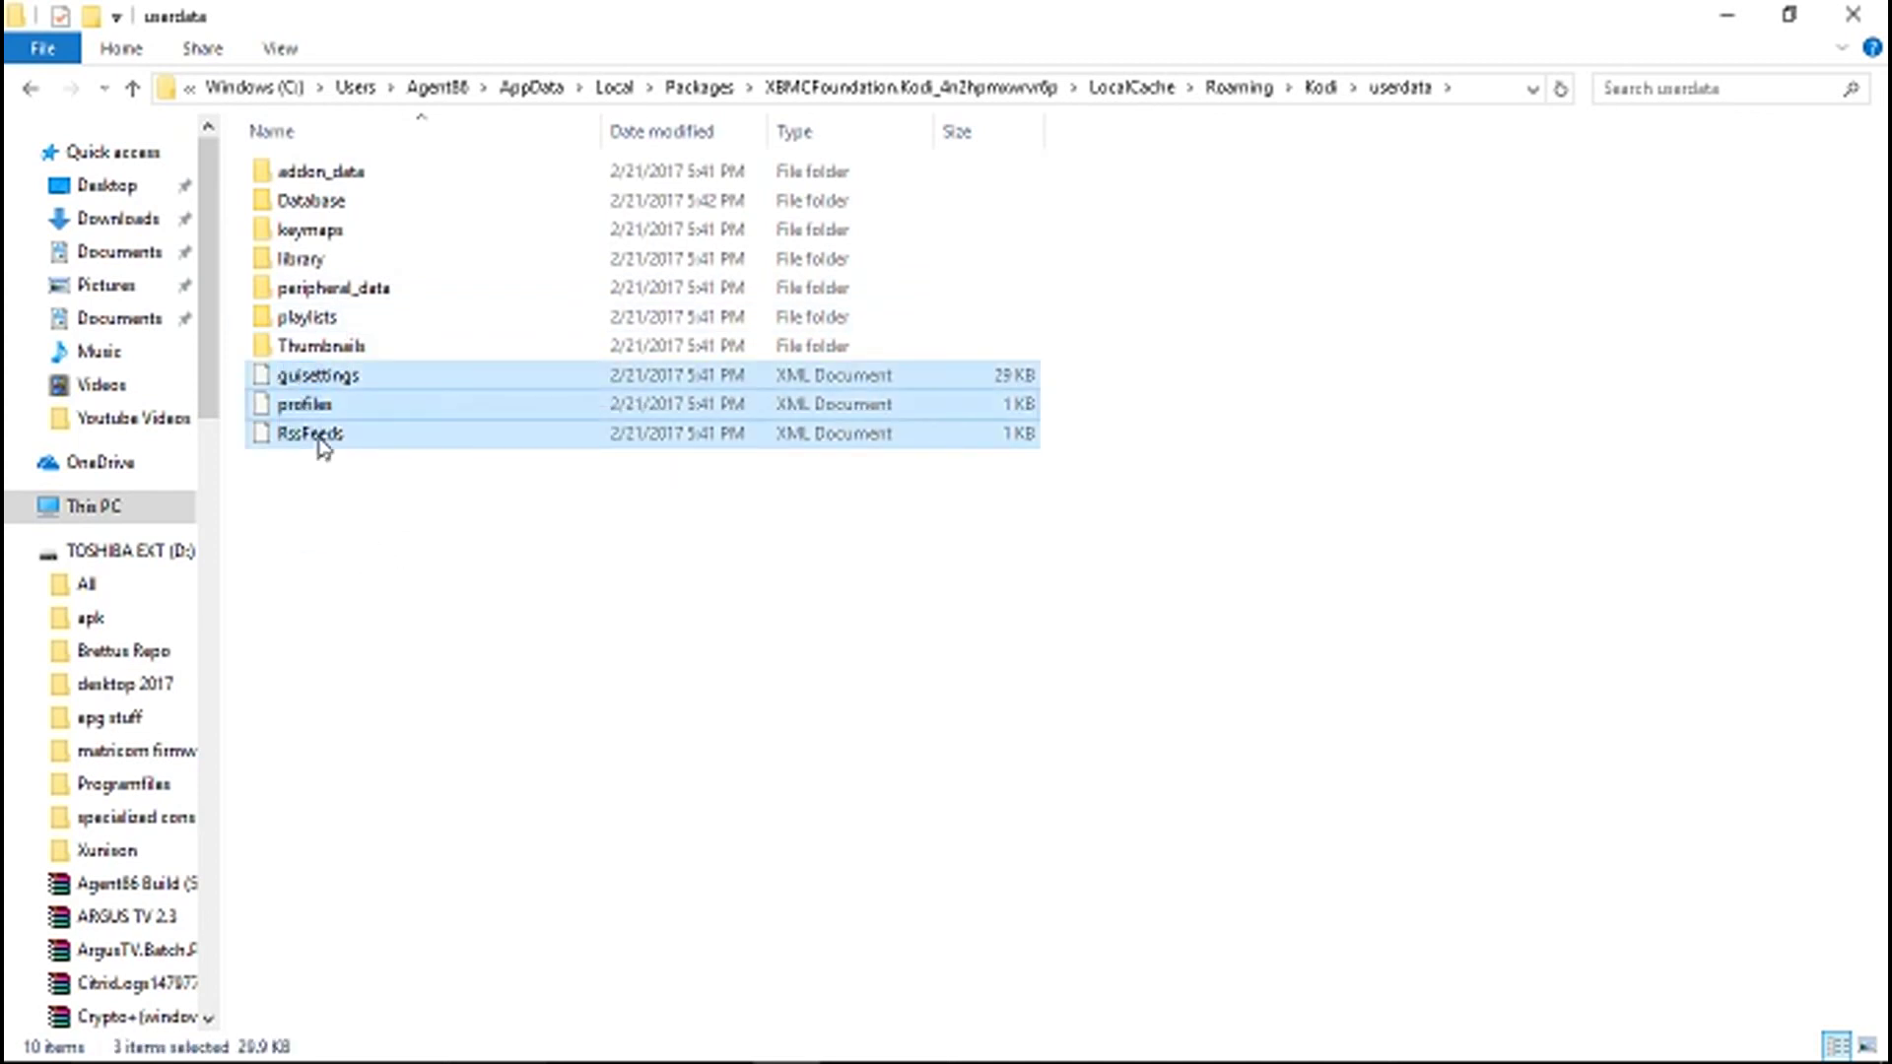
drag(347, 581, 301, 367)
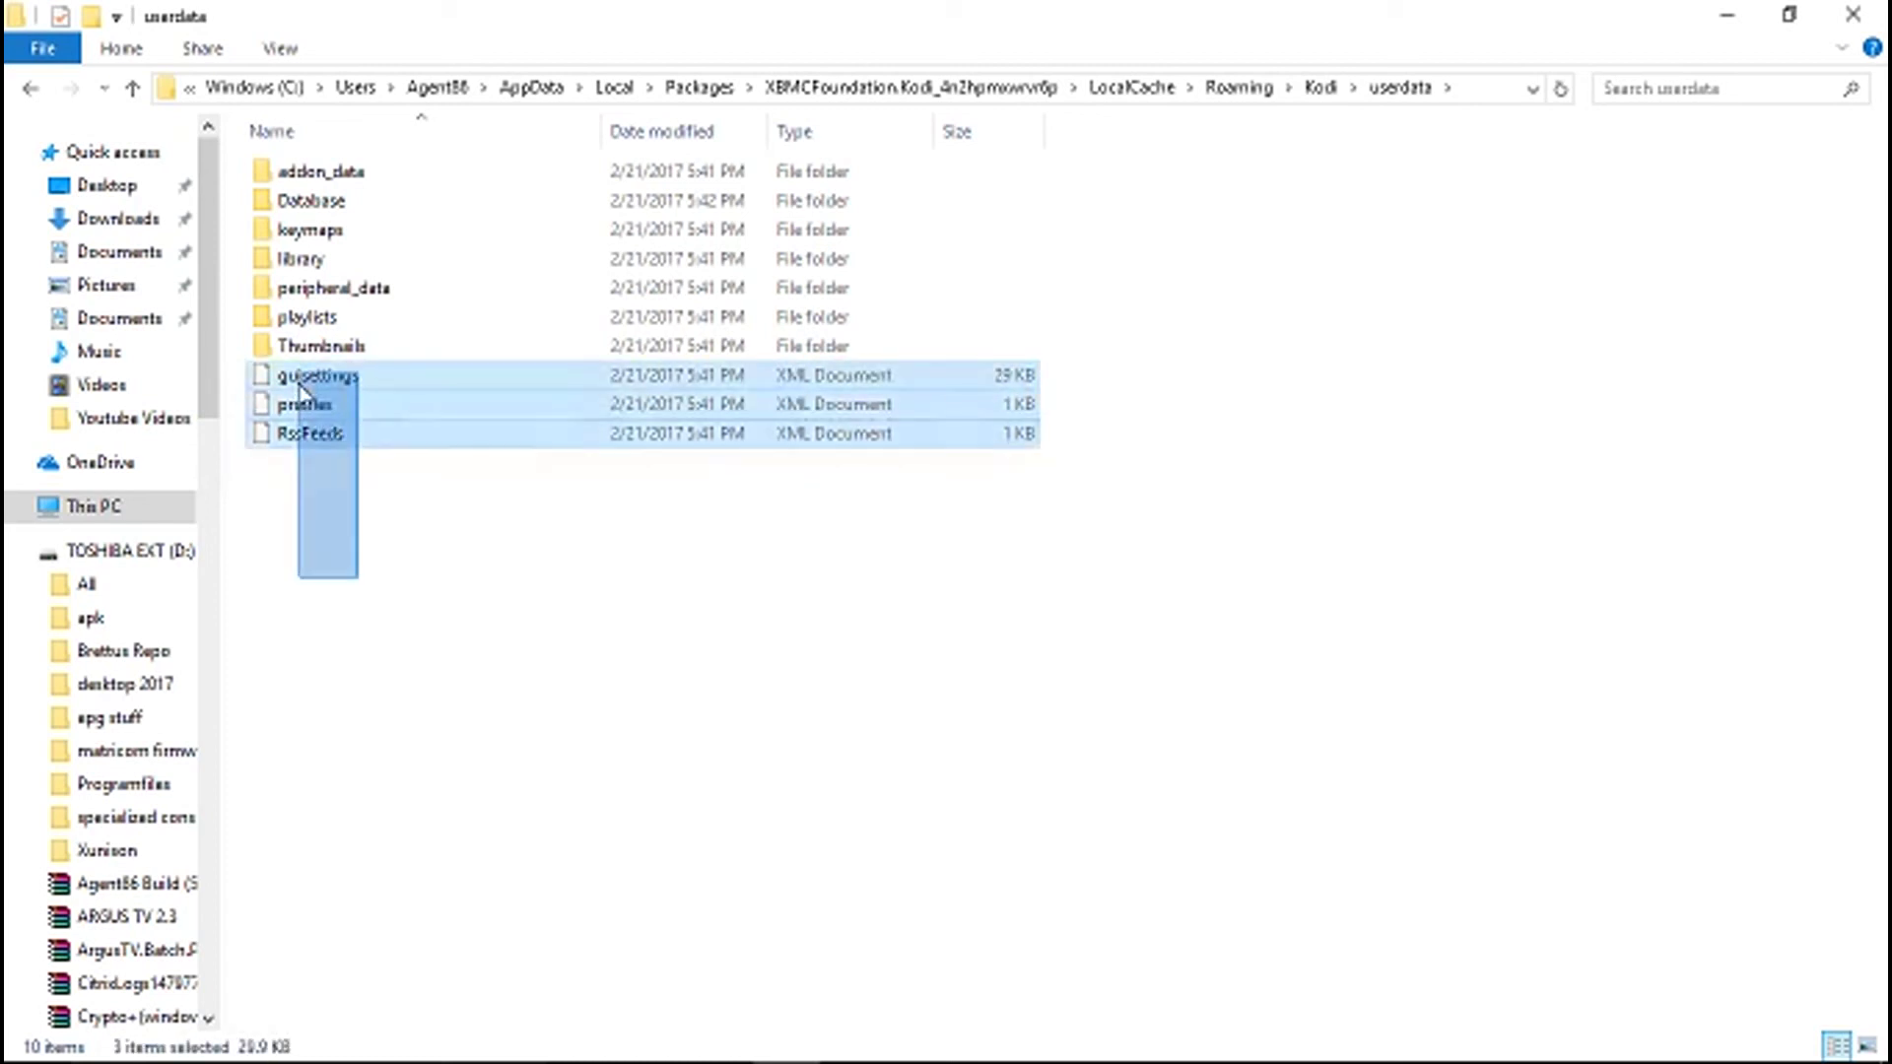
click(371, 603)
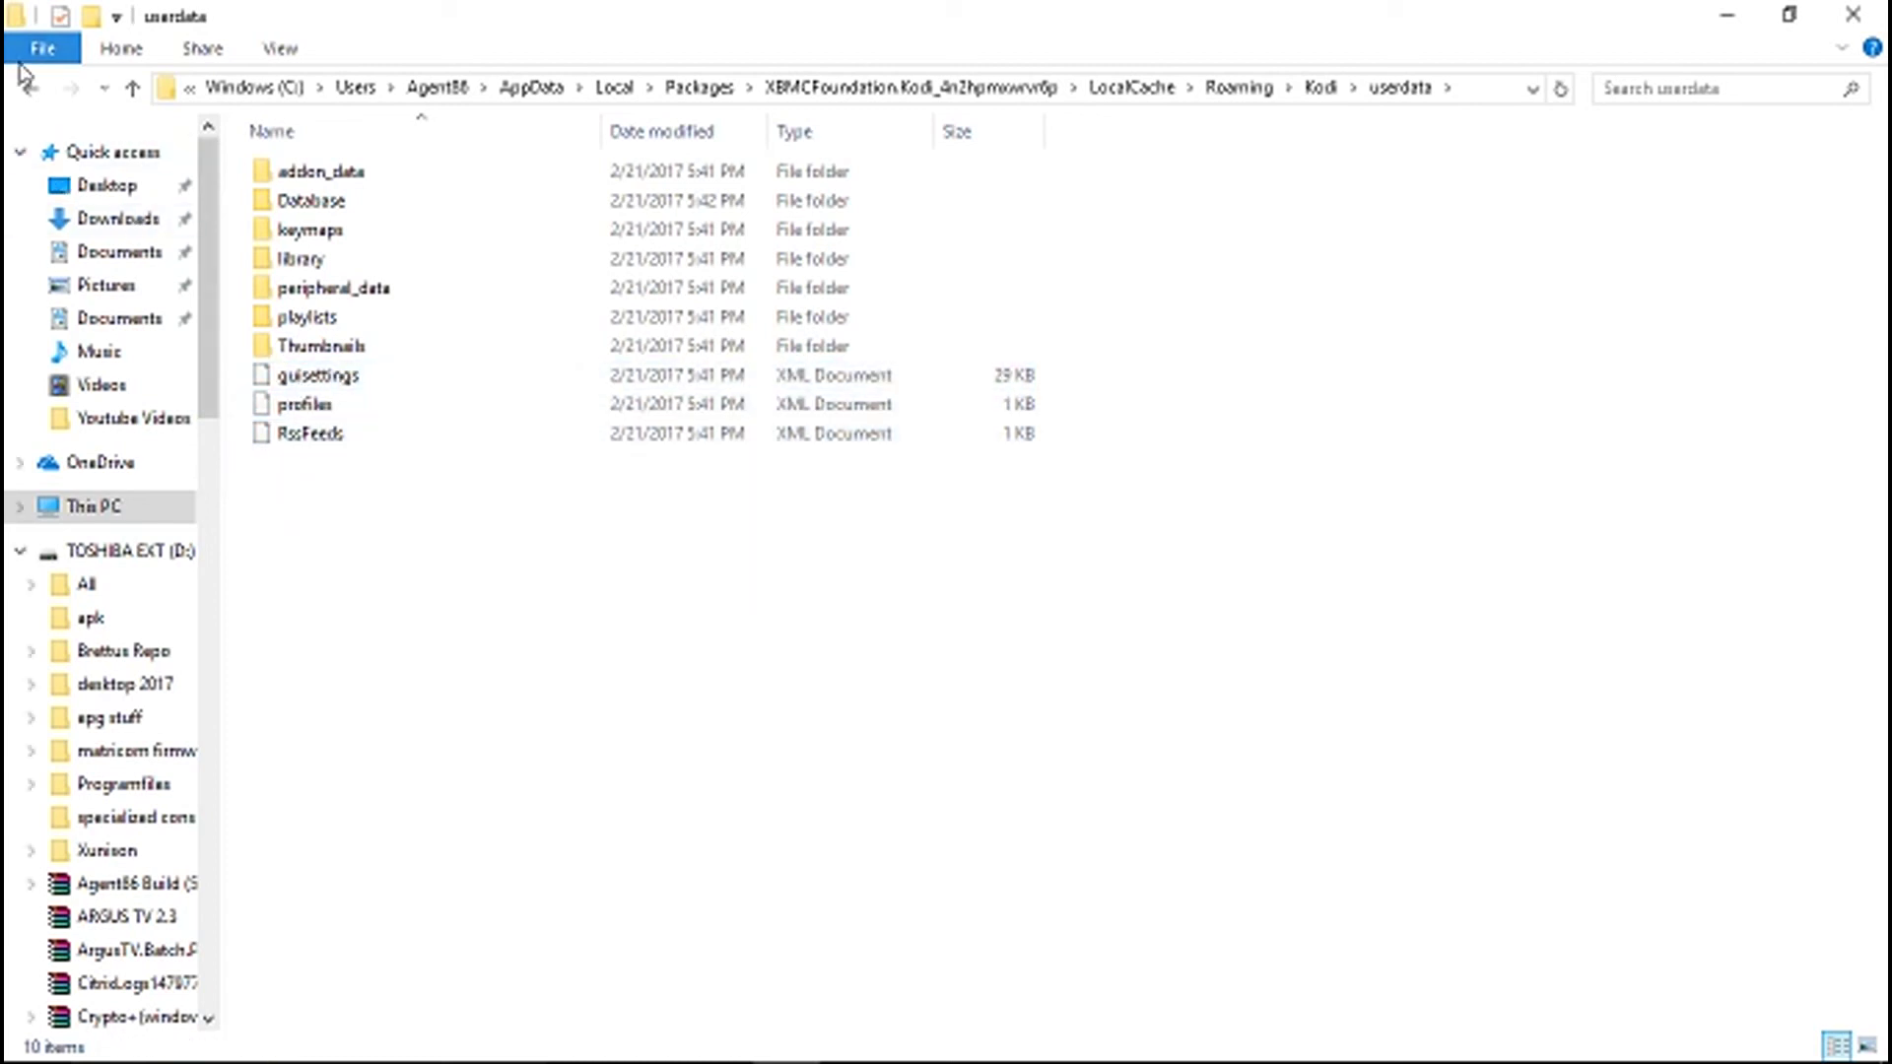